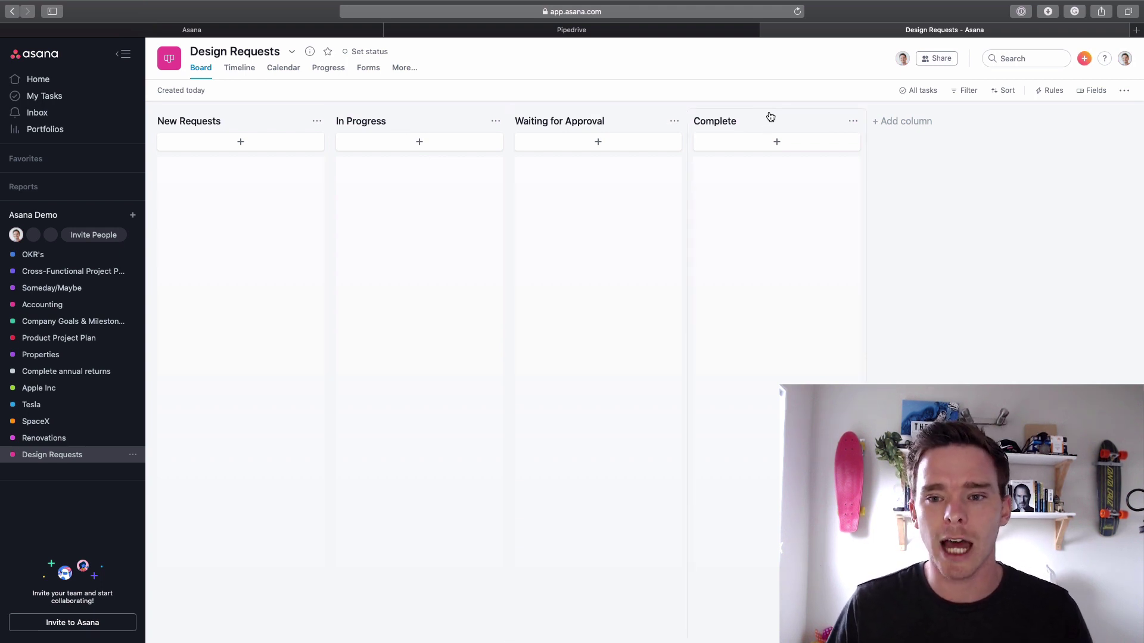
# Open the Design Requests board's rules list and browse the Add rule template gallery.
pyautogui.click(1049, 90)
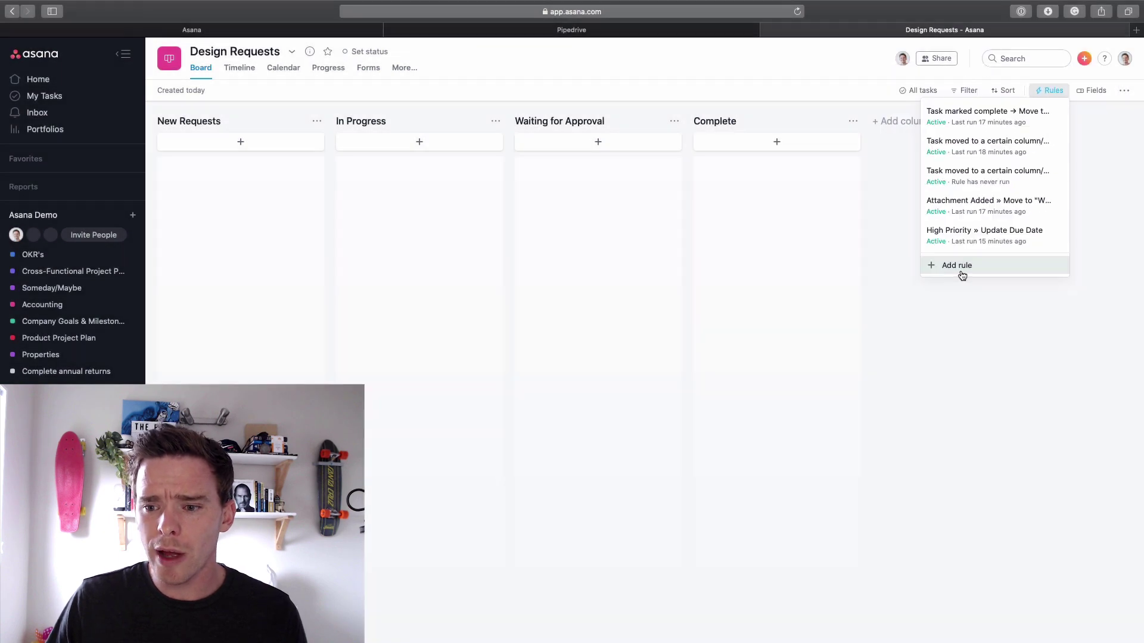
pyautogui.click(870, 417)
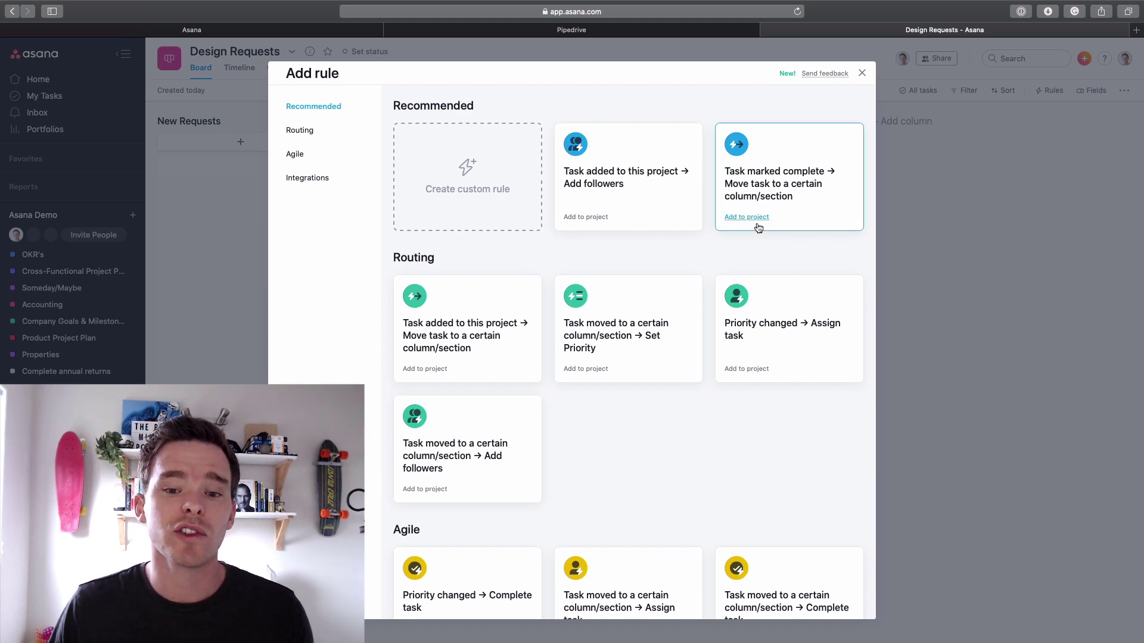
pyautogui.scroll(-5, 569, 324)
pyautogui.scroll(5, 617, 380)
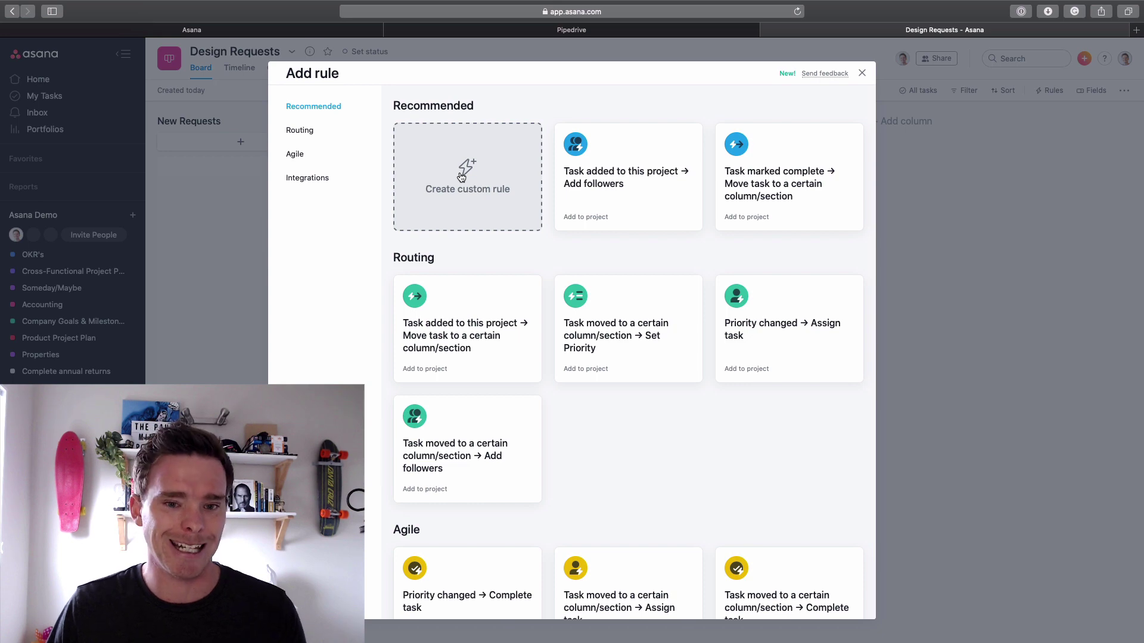
# Create a custom rule and name it 'Task Complete » Move Task'.
pyautogui.click(495, 178)
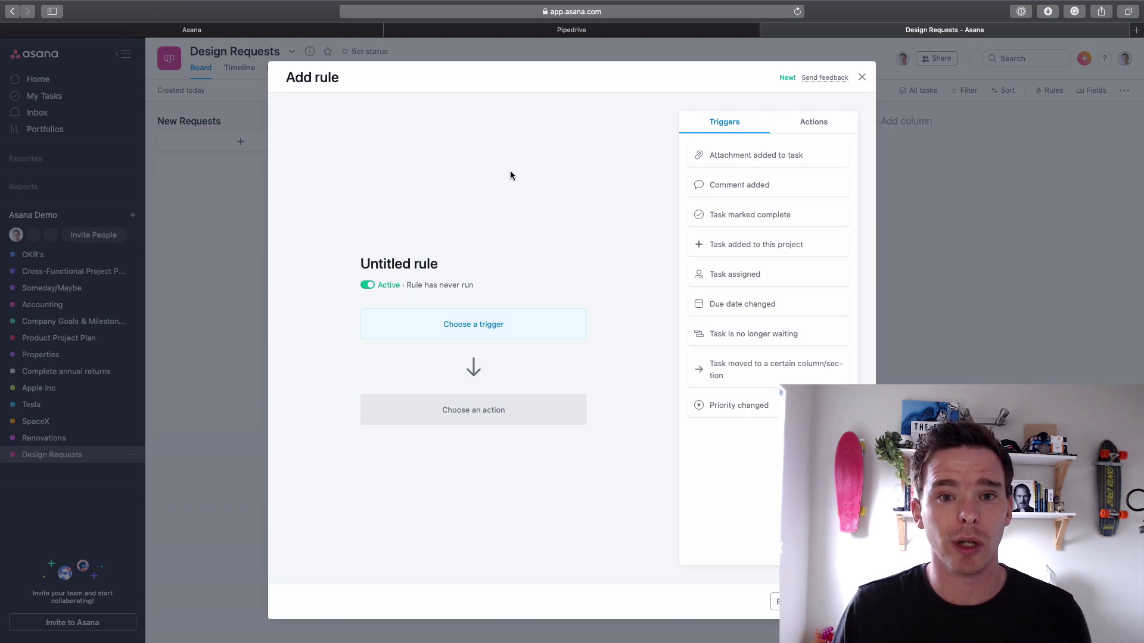
pyautogui.click(405, 263)
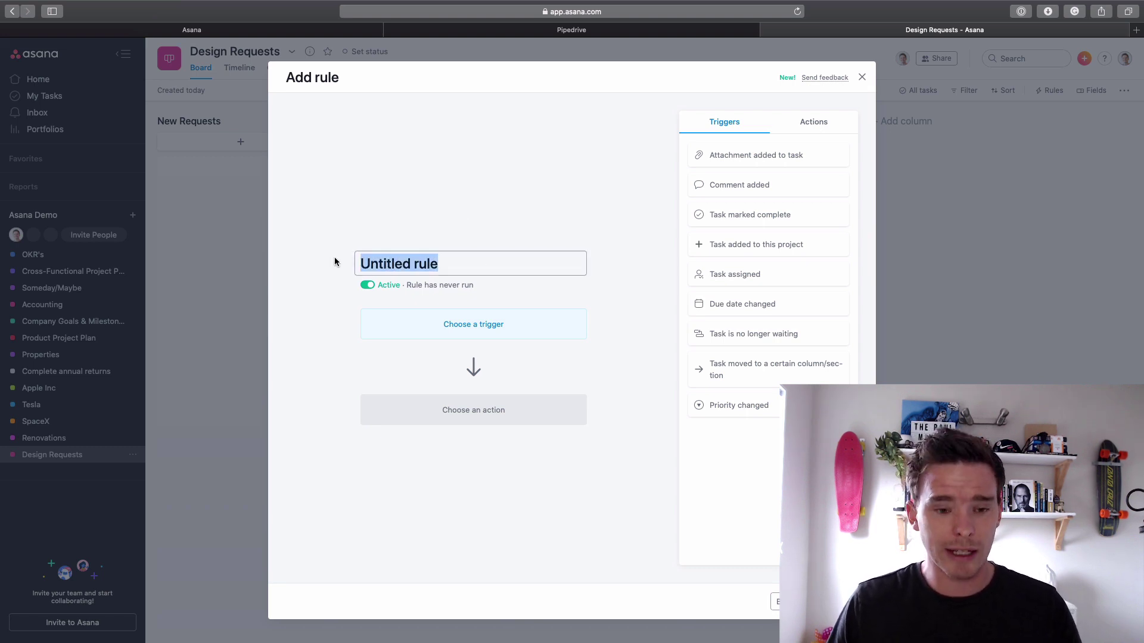
pyautogui.write('Task Comple')
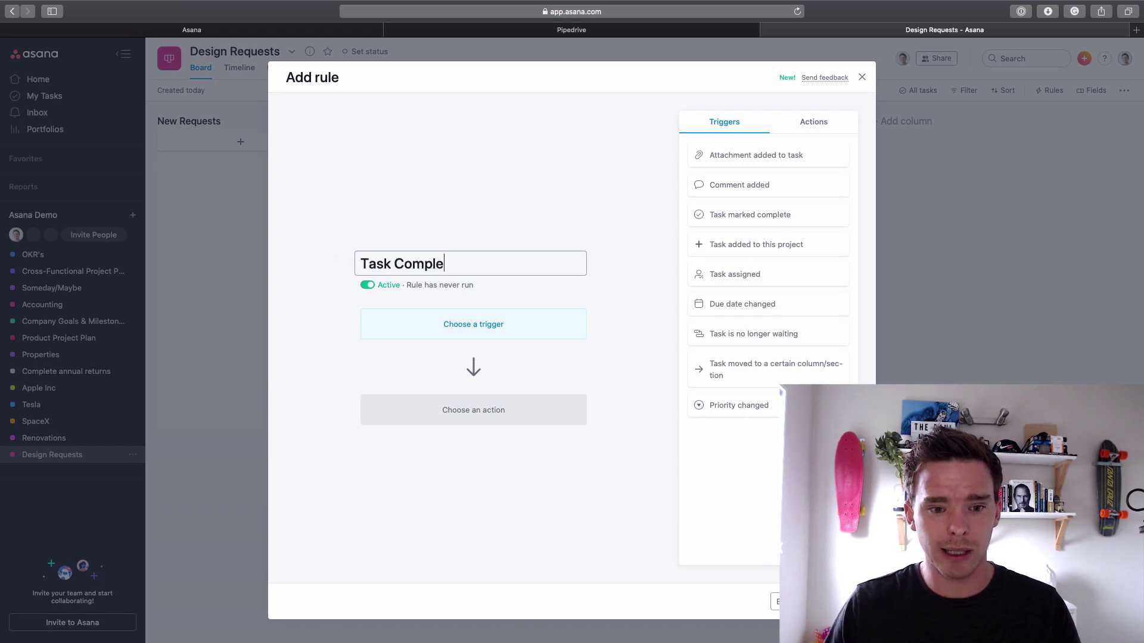
pyautogui.write('te » Move Task')
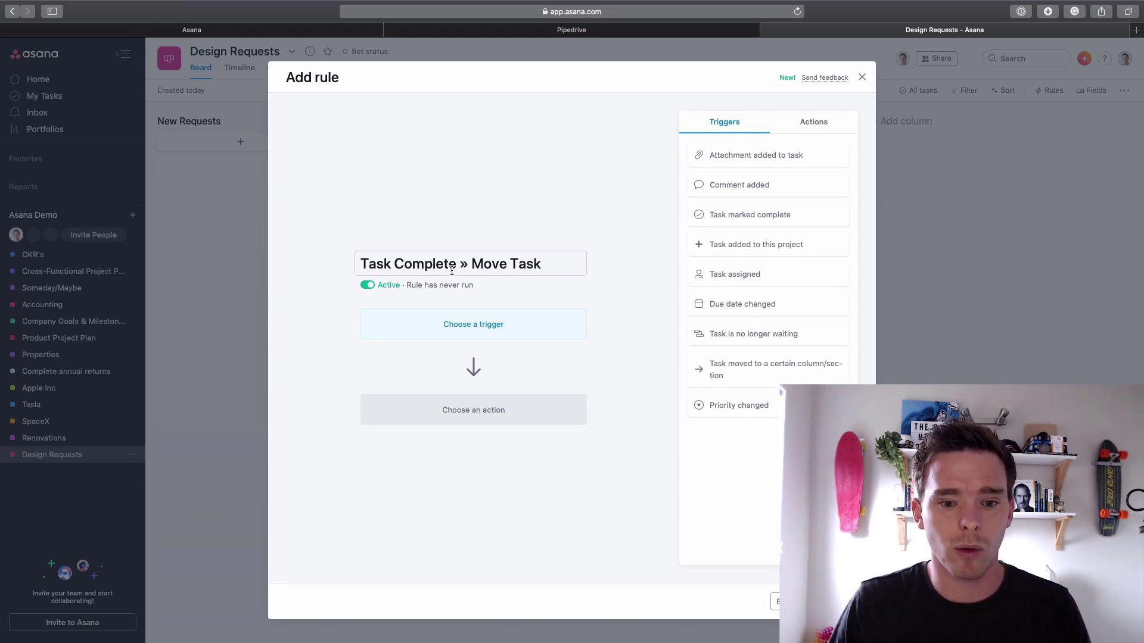
pyautogui.moveTo(456, 264); pyautogui.dragTo(334, 265)
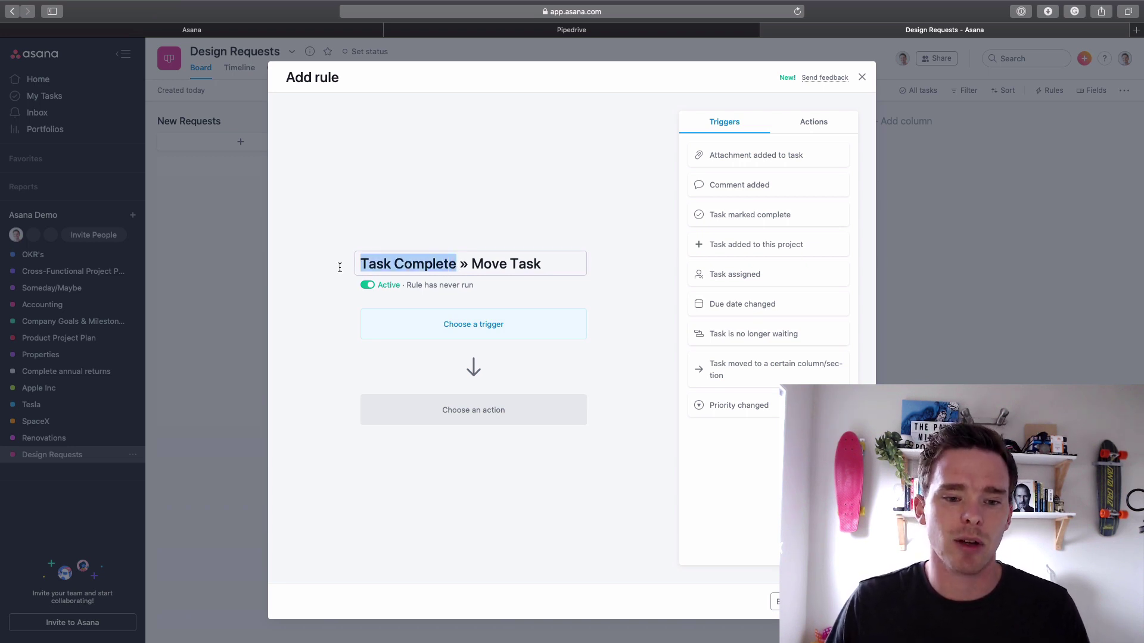
pyautogui.moveTo(474, 264); pyautogui.dragTo(602, 261)
pyautogui.click(639, 335)
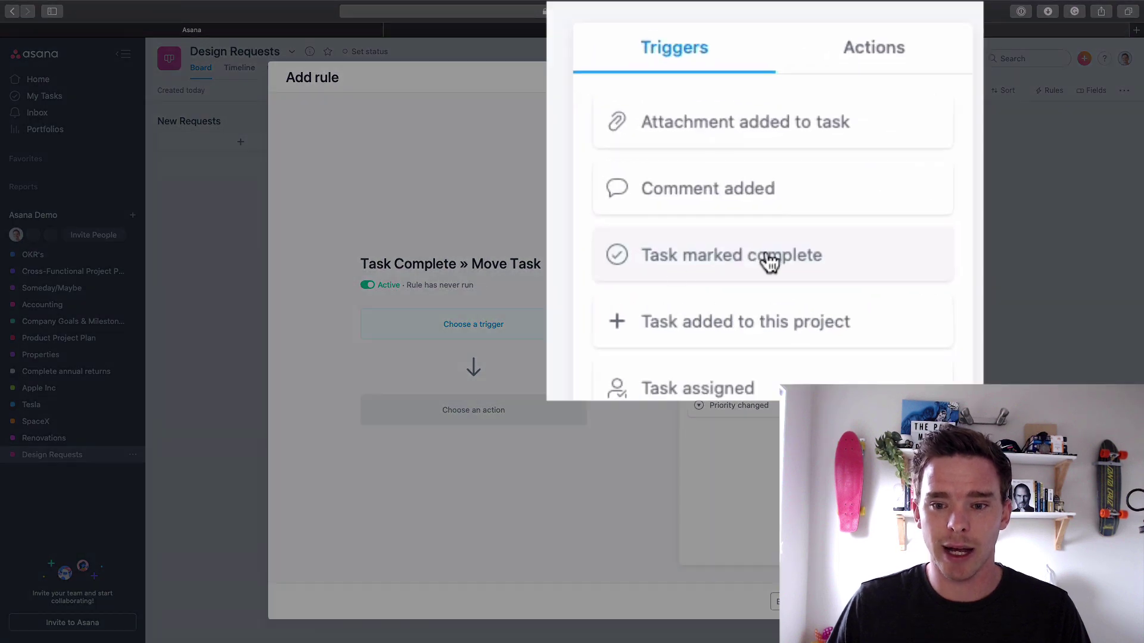
# Make the rule move tasks marked complete into the Complete column, then leave the rule builder.
pyautogui.click(769, 262)
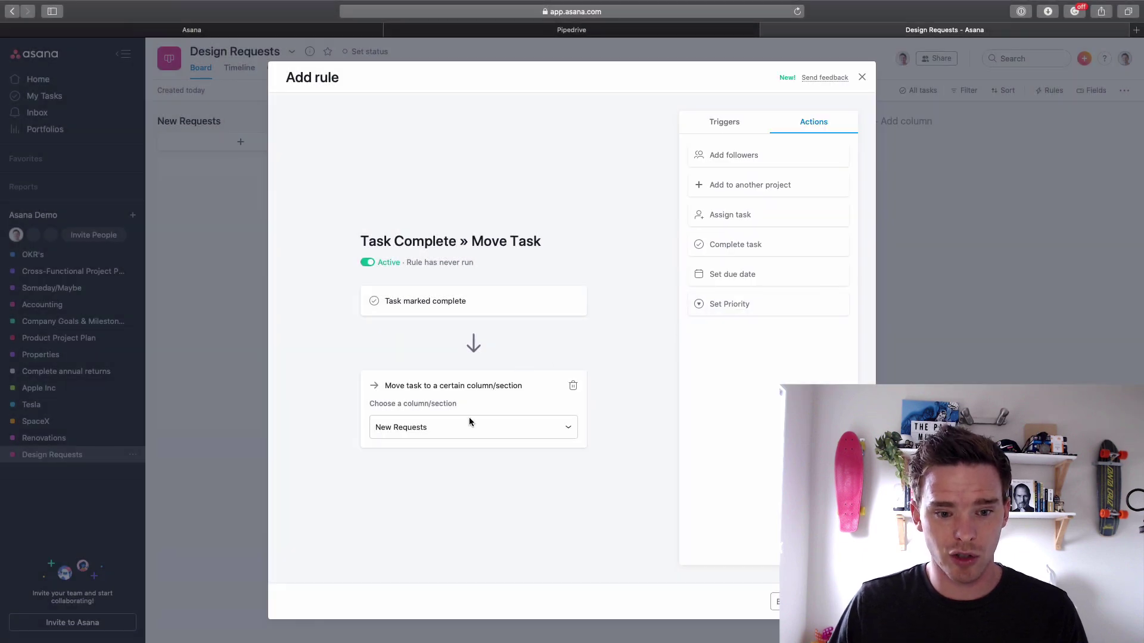
pyautogui.click(469, 420)
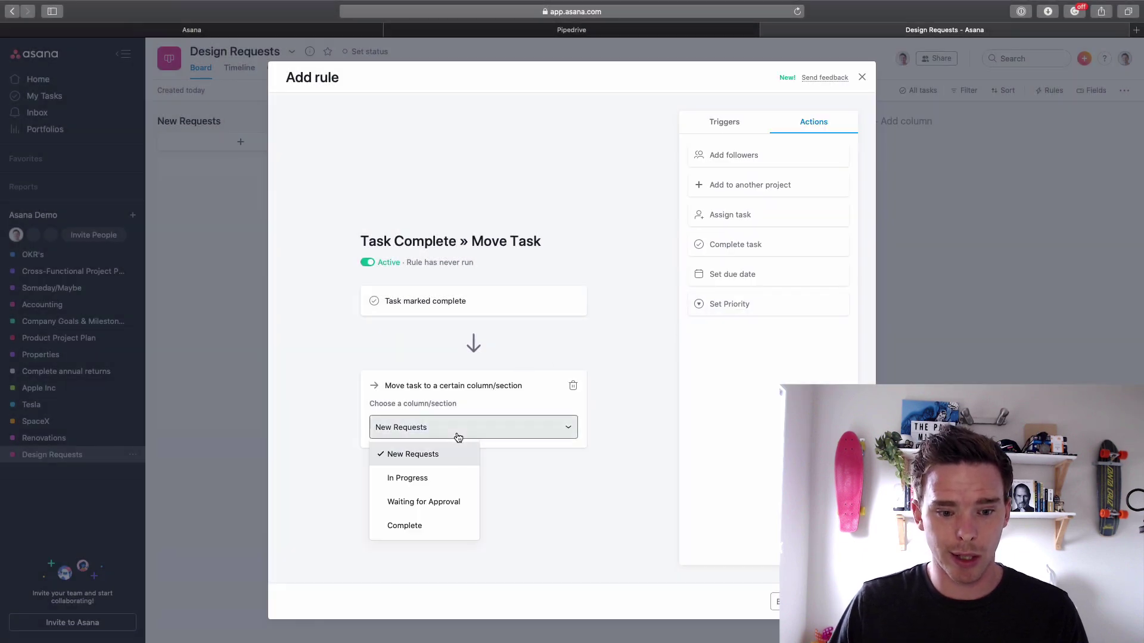
pyautogui.click(406, 525)
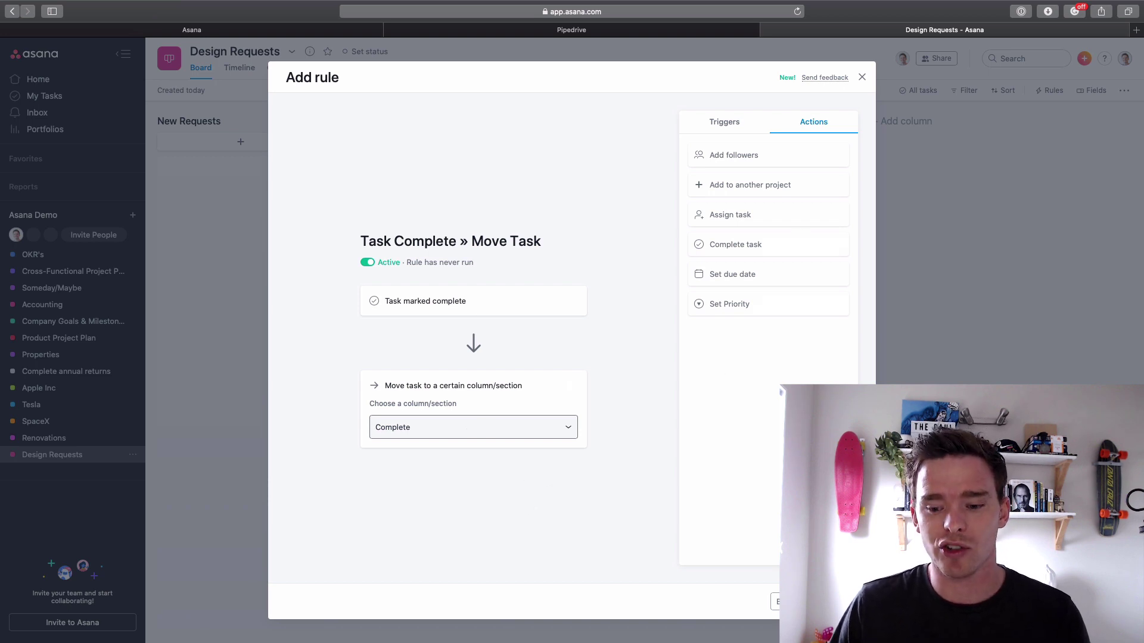
pyautogui.click(786, 602)
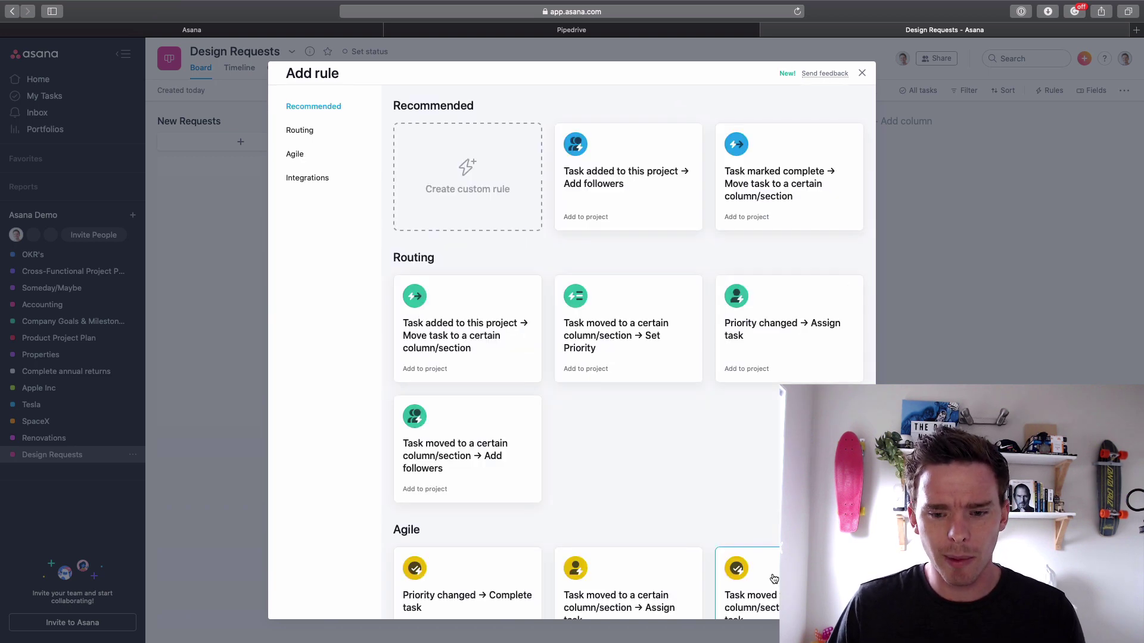
# Close the rule window and review the board's list of rules.
pyautogui.click(862, 77)
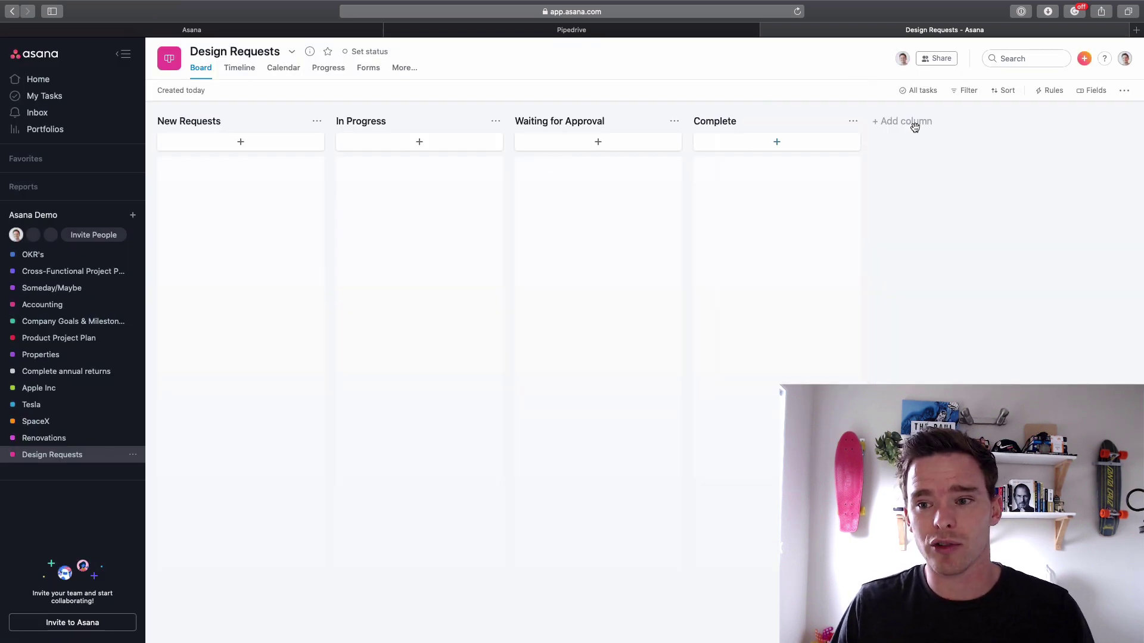
pyautogui.click(1050, 90)
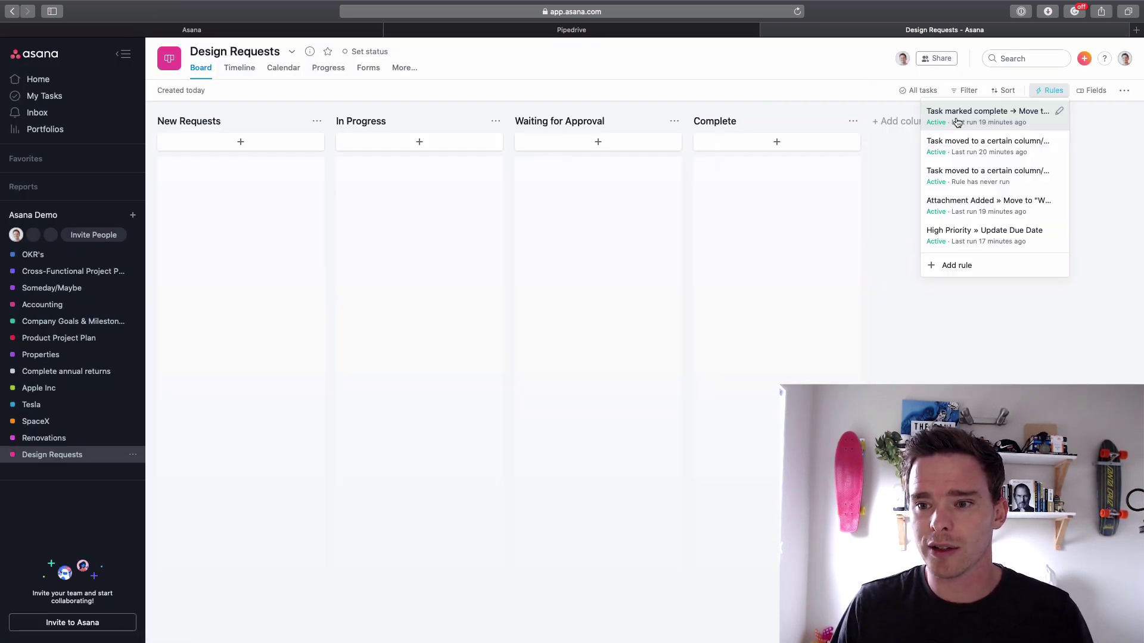
pyautogui.click(895, 176)
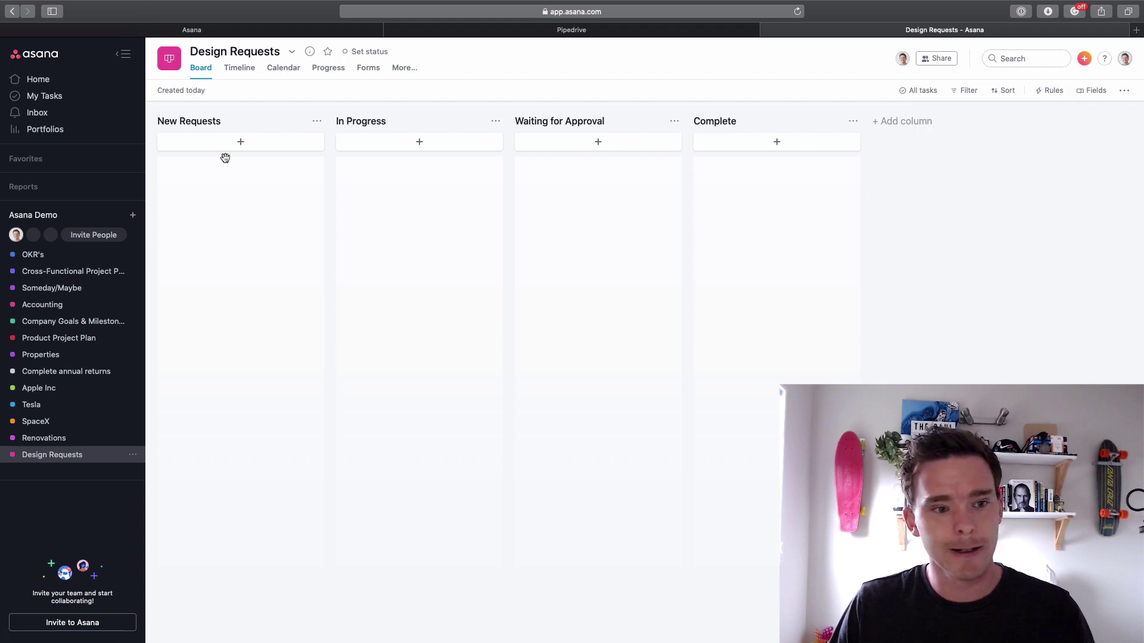
# Add a 'New Logo' task to the New Requests column and recheck the rules list.
pyautogui.click(294, 159)
pyautogui.write('New Logo')
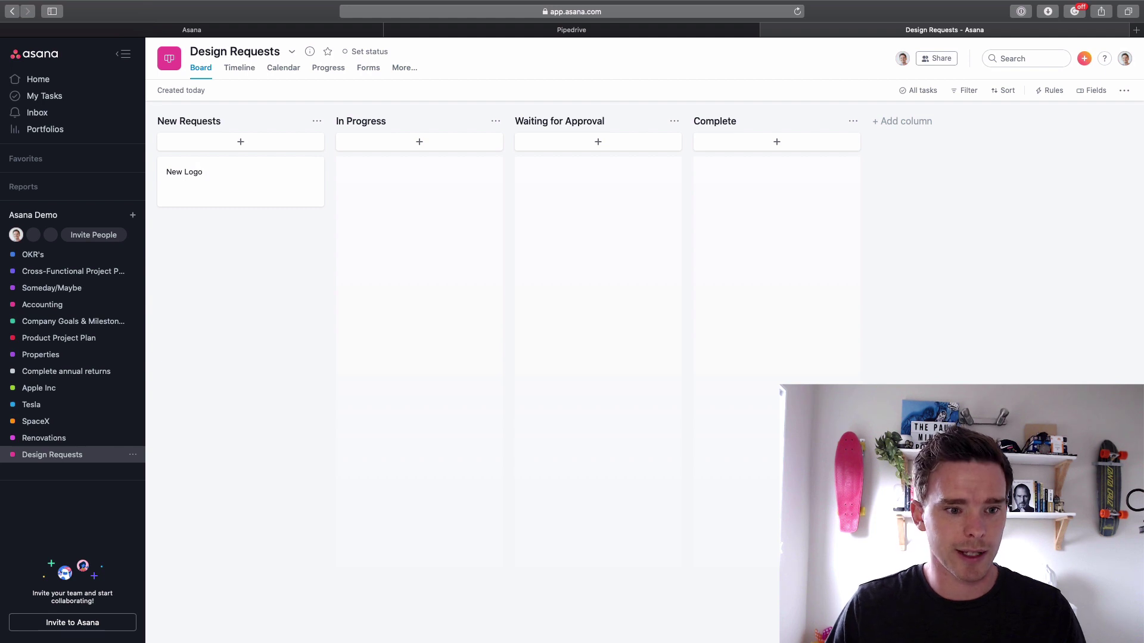
pyautogui.click(268, 258)
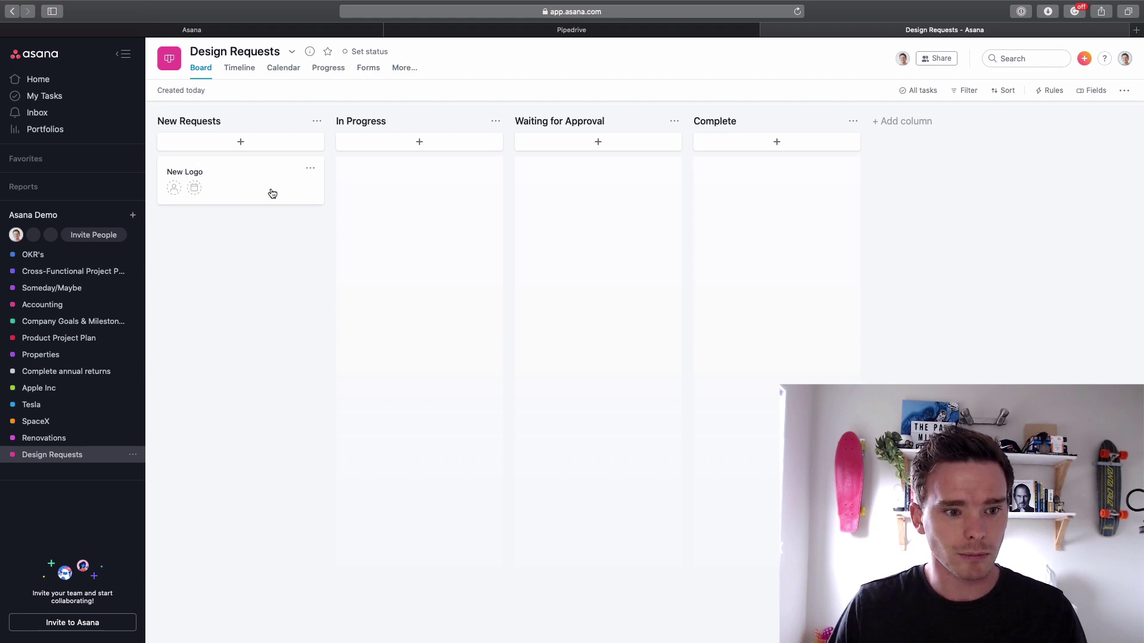
pyautogui.click(1041, 92)
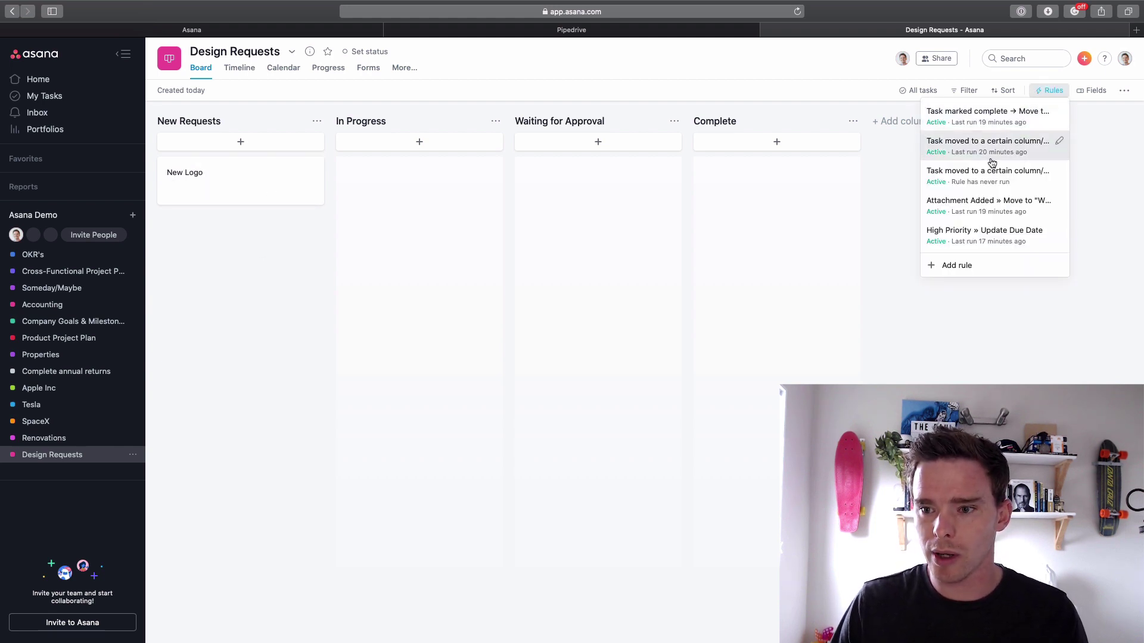
pyautogui.click(874, 234)
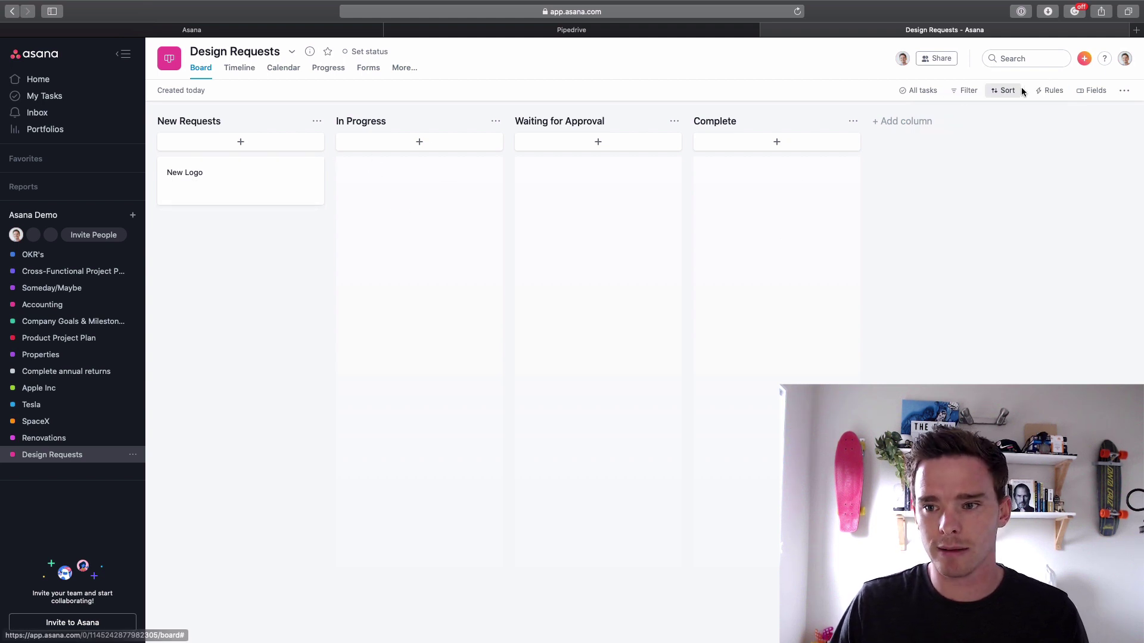
# Review the completion rule and confirm the assignment rule triggers on the In Progress column.
pyautogui.click(1050, 90)
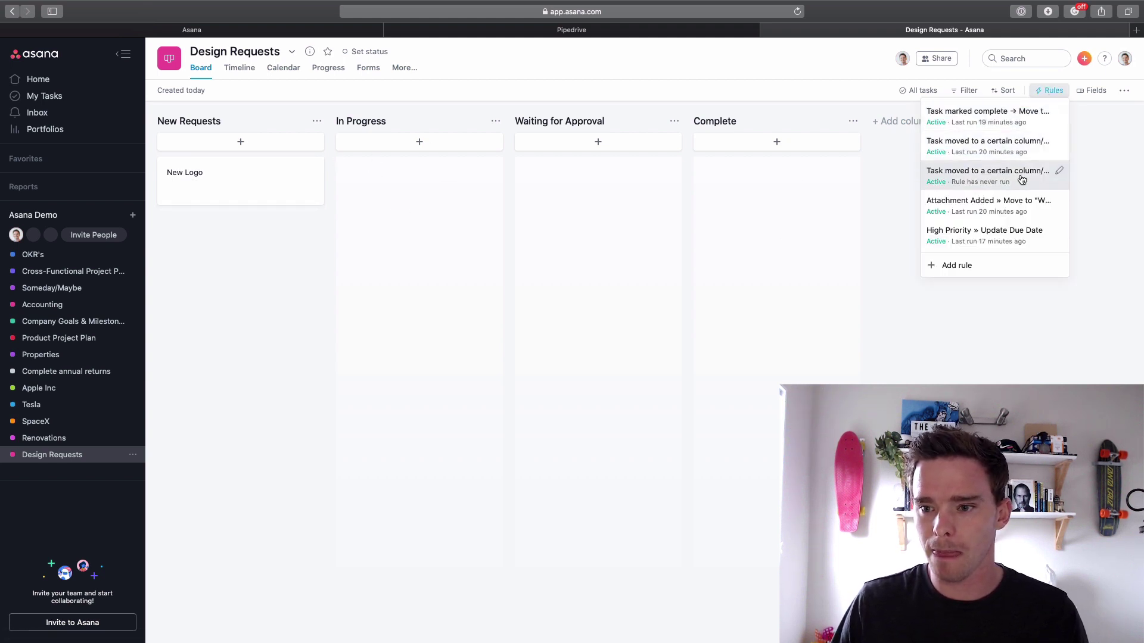
pyautogui.click(1024, 179)
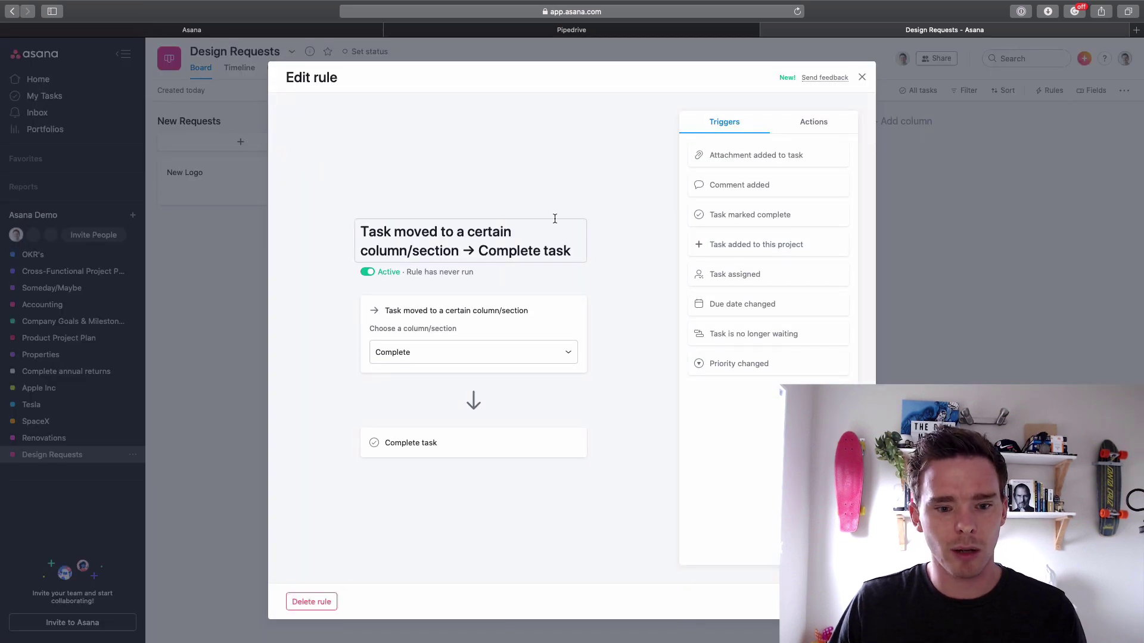
pyautogui.click(862, 77)
pyautogui.click(1050, 90)
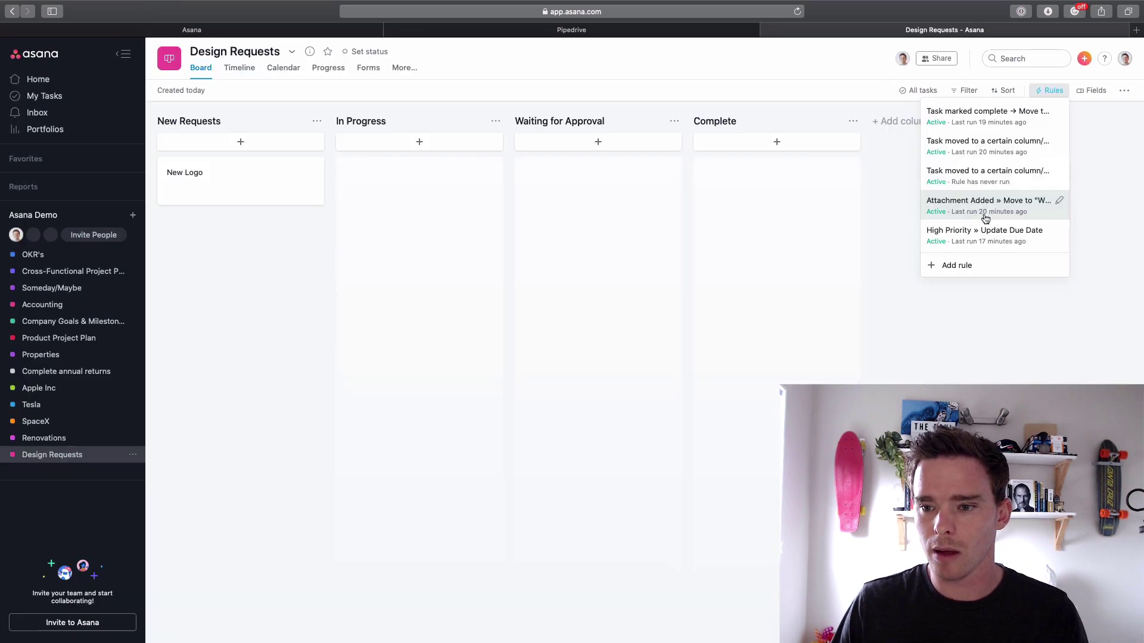
pyautogui.click(987, 155)
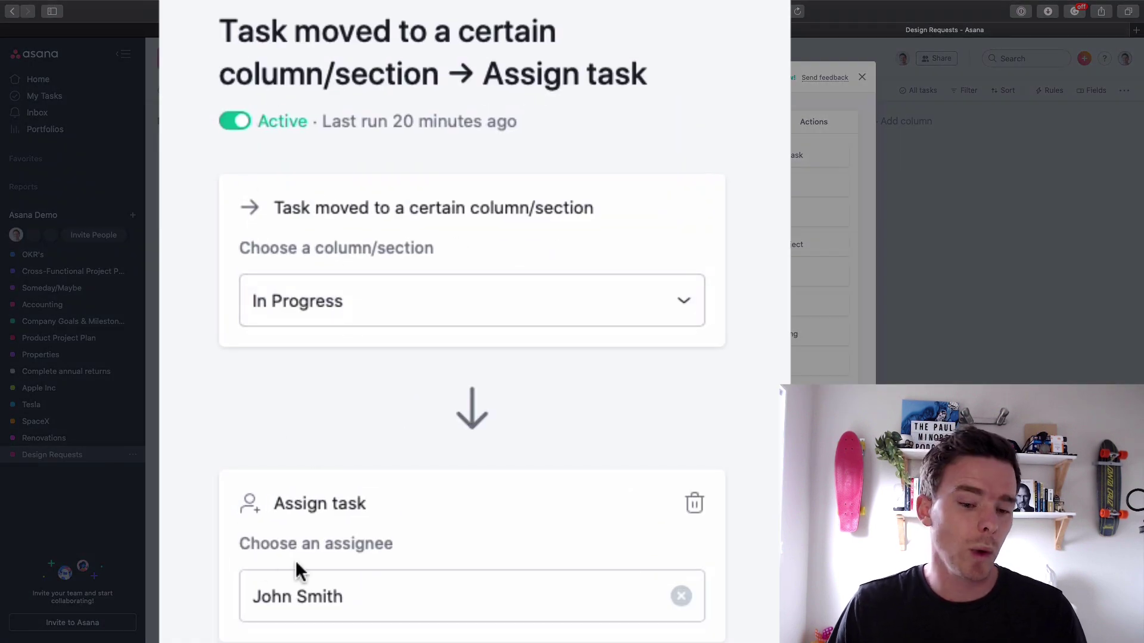
pyautogui.click(381, 305)
pyautogui.click(352, 444)
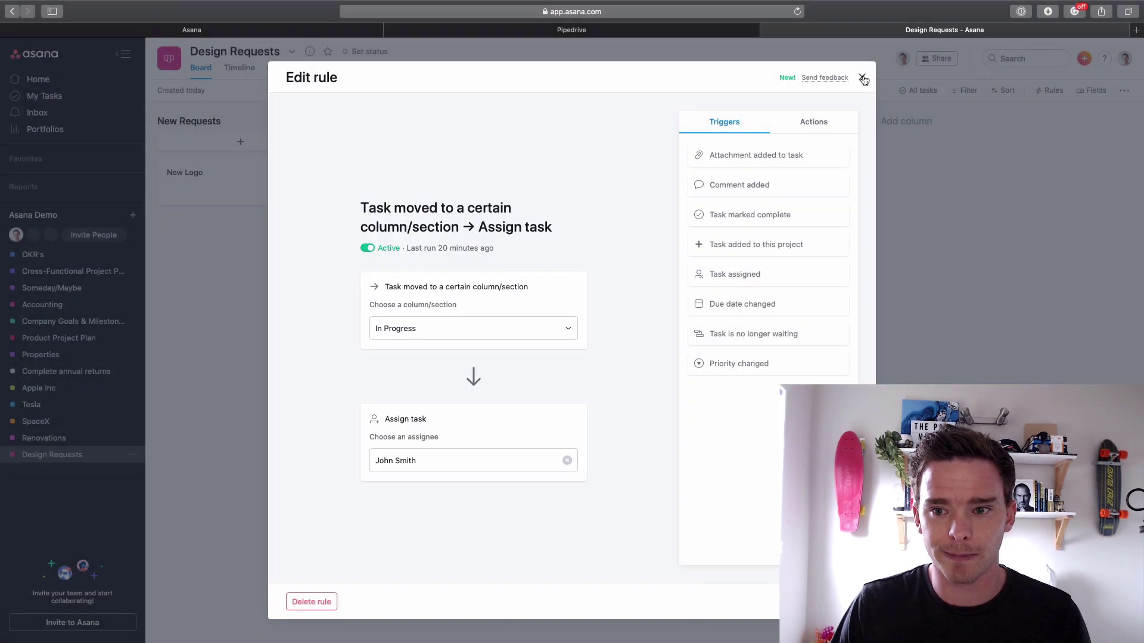
pyautogui.click(862, 79)
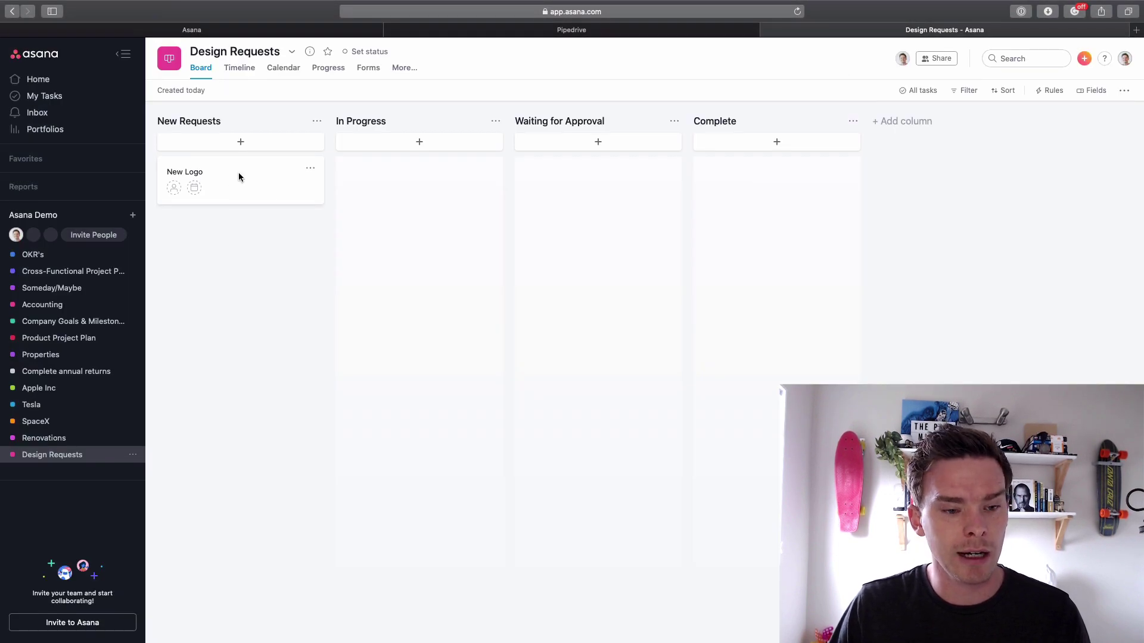
# Move the New Logo card into In Progress and check its automatic assignee.
pyautogui.moveTo(261, 176); pyautogui.dragTo(421, 176)
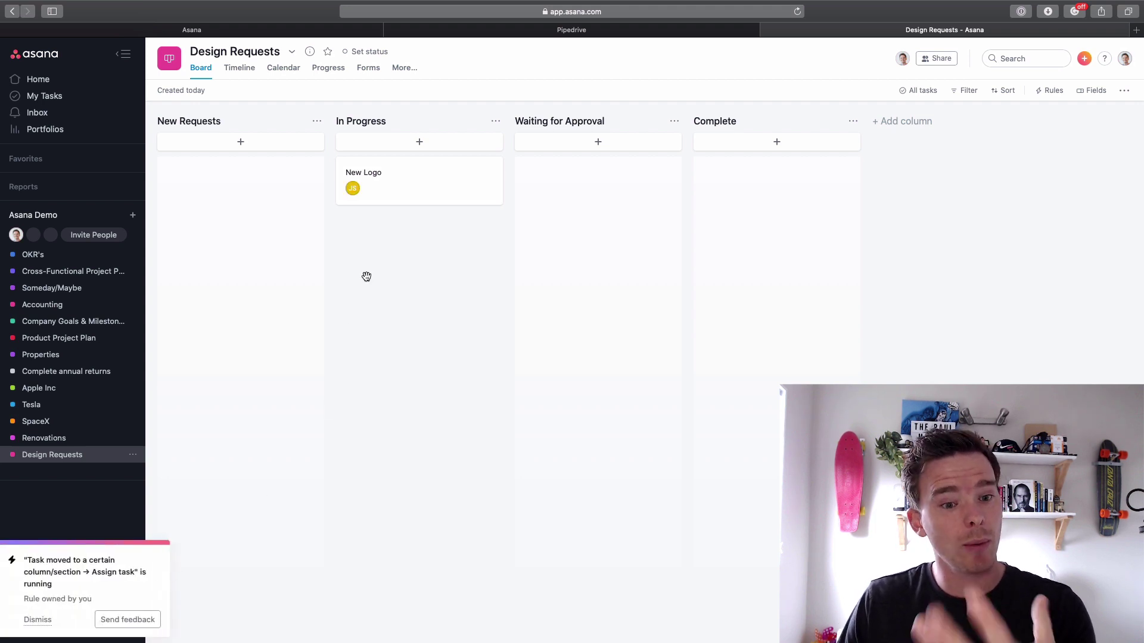
pyautogui.click(427, 174)
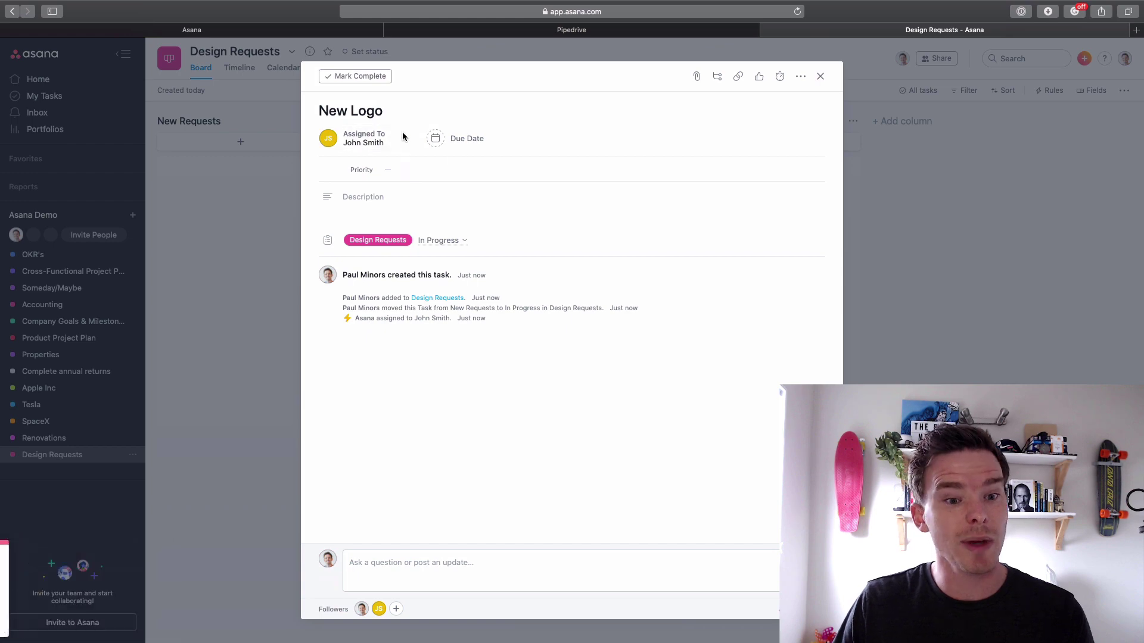
pyautogui.click(959, 243)
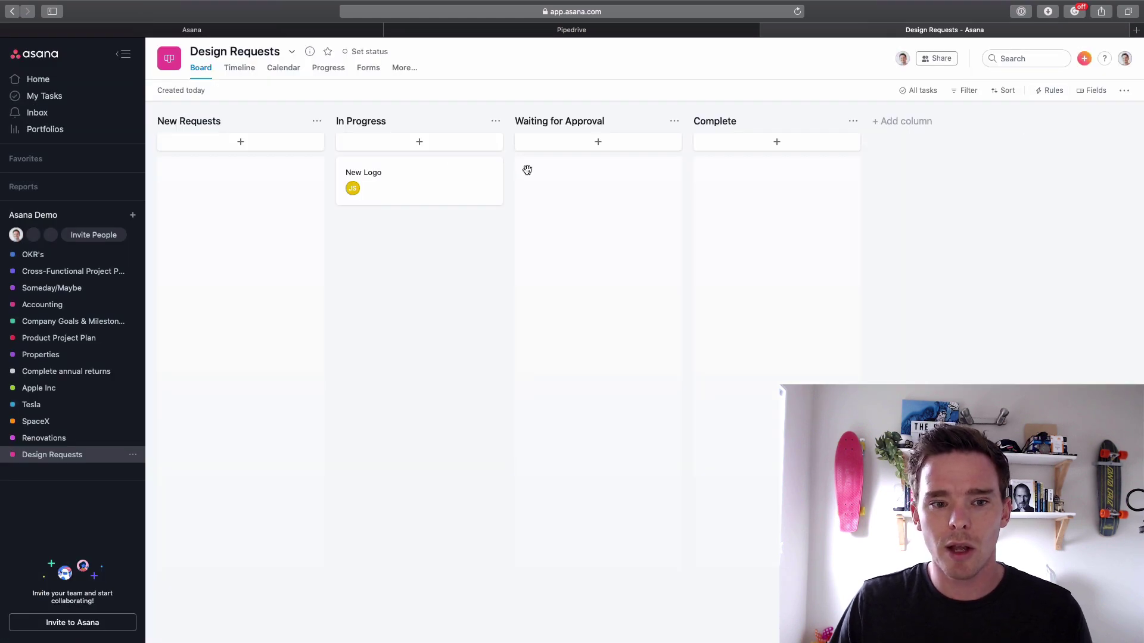
# Open the High Priority » Update Due Date rule and confirm its trigger priority is High.
pyautogui.click(1004, 90)
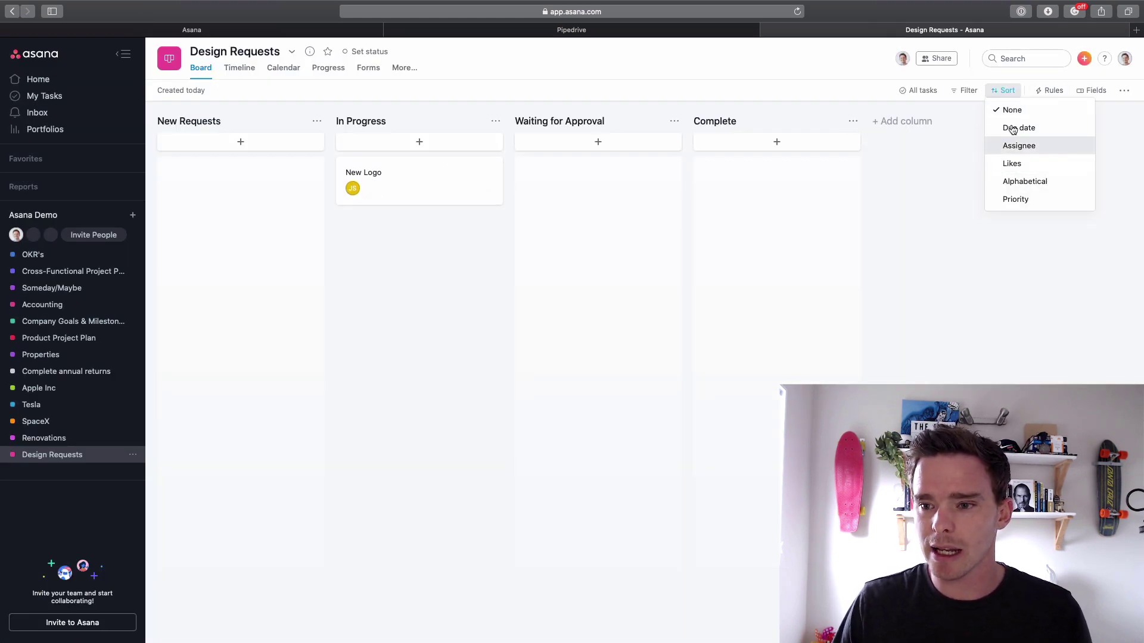
pyautogui.click(1048, 90)
pyautogui.click(1049, 90)
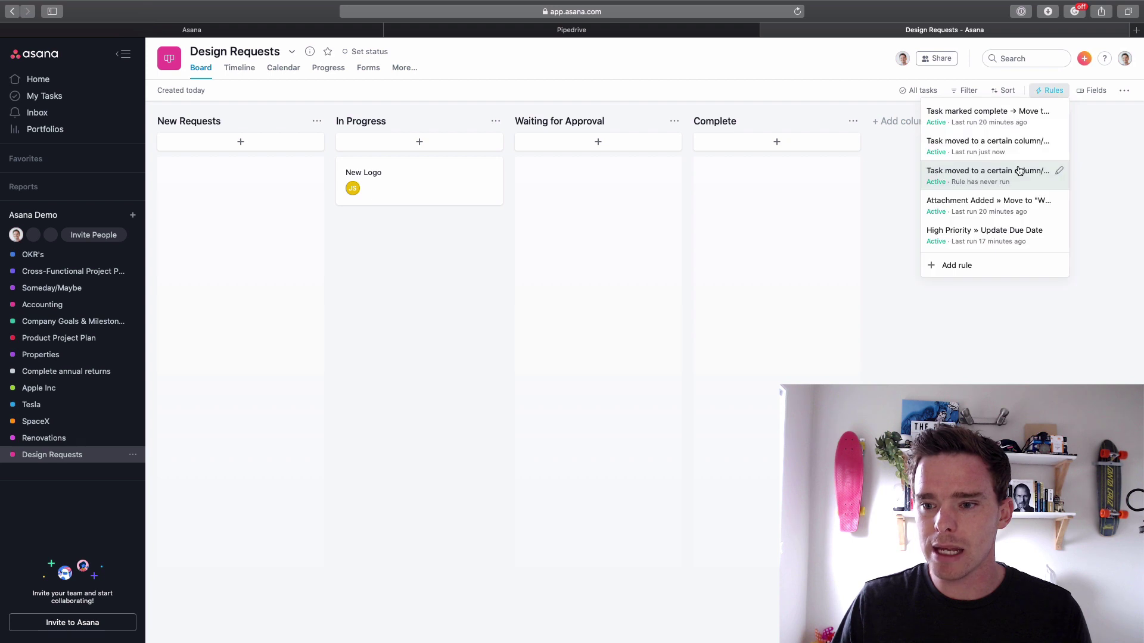
pyautogui.click(1049, 230)
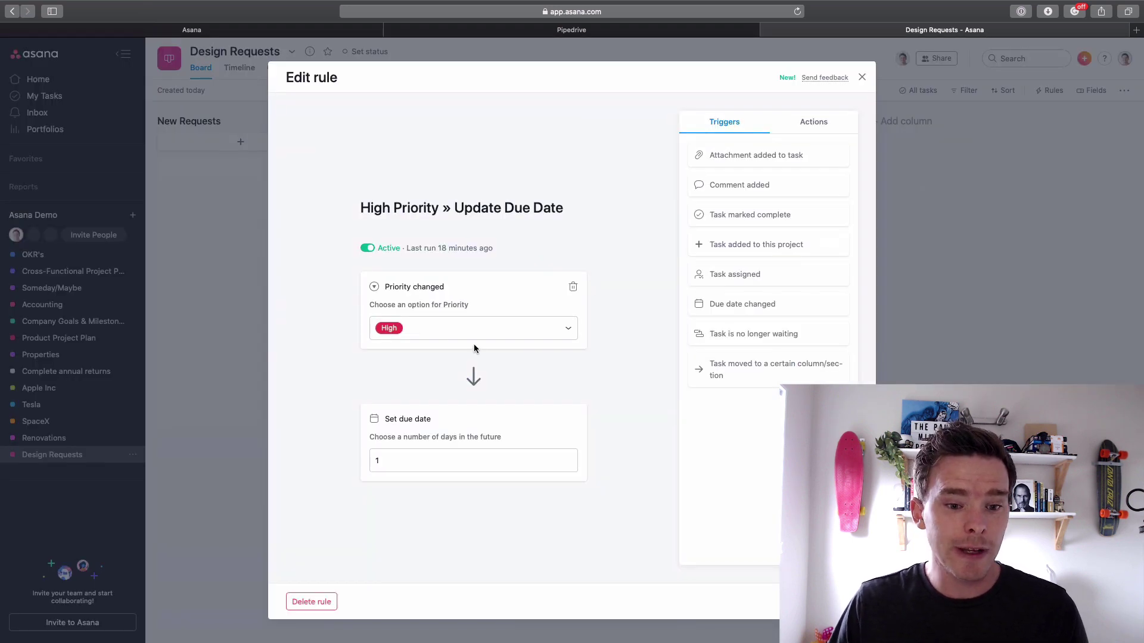
pyautogui.click(441, 333)
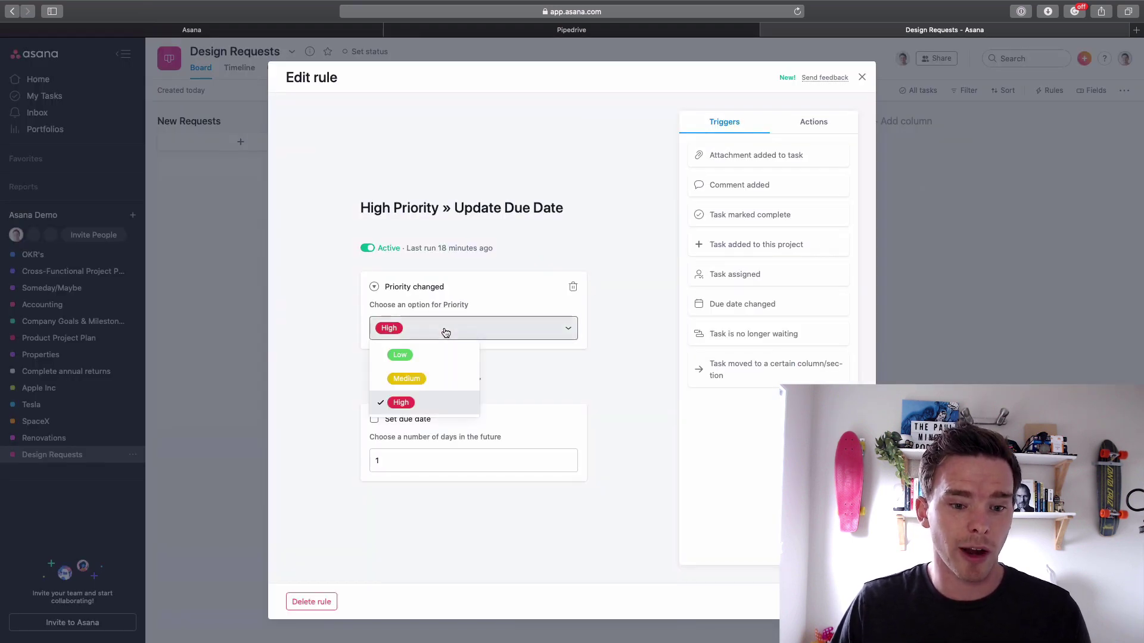
pyautogui.click(414, 418)
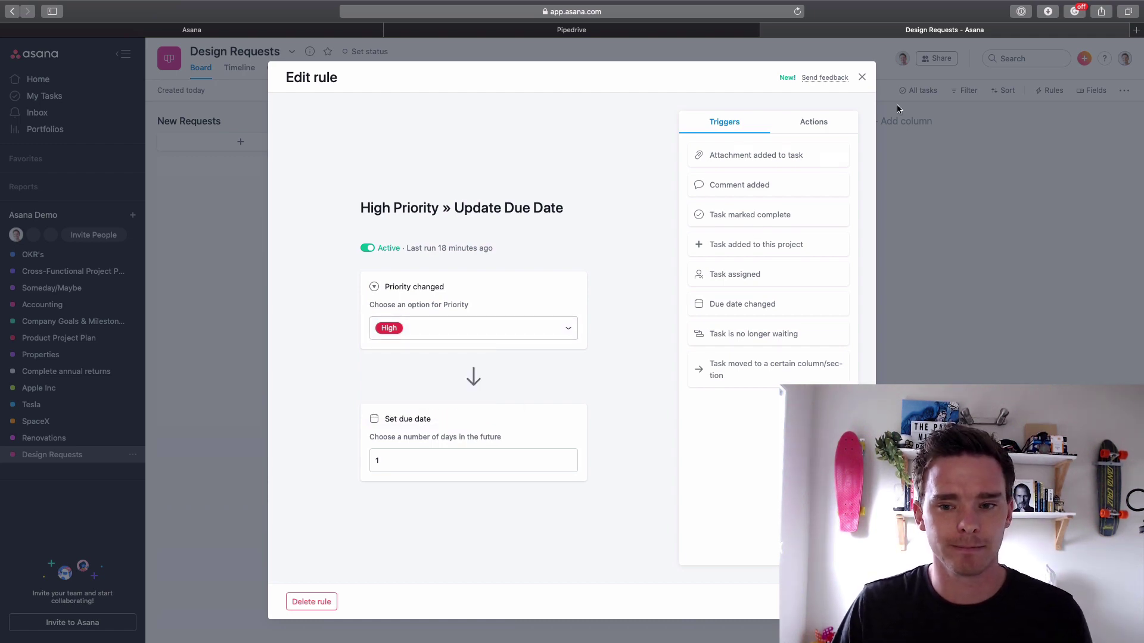
pyautogui.click(862, 80)
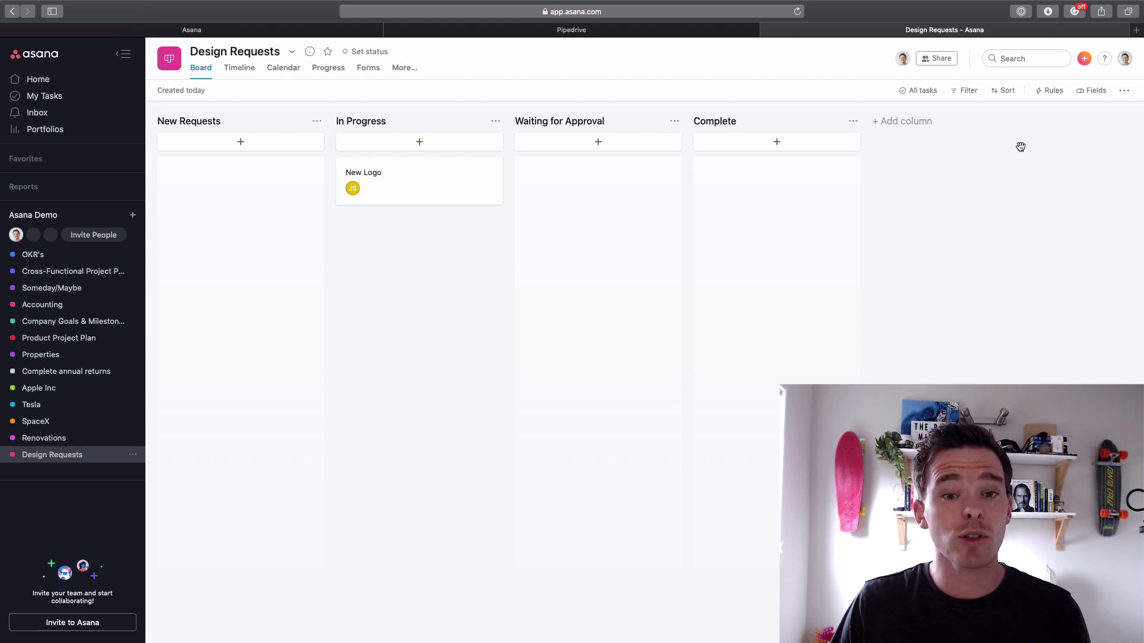
# Reopen the rule, recheck the High trigger and verify the 1-day due date offset.
pyautogui.click(1051, 90)
pyautogui.click(1057, 230)
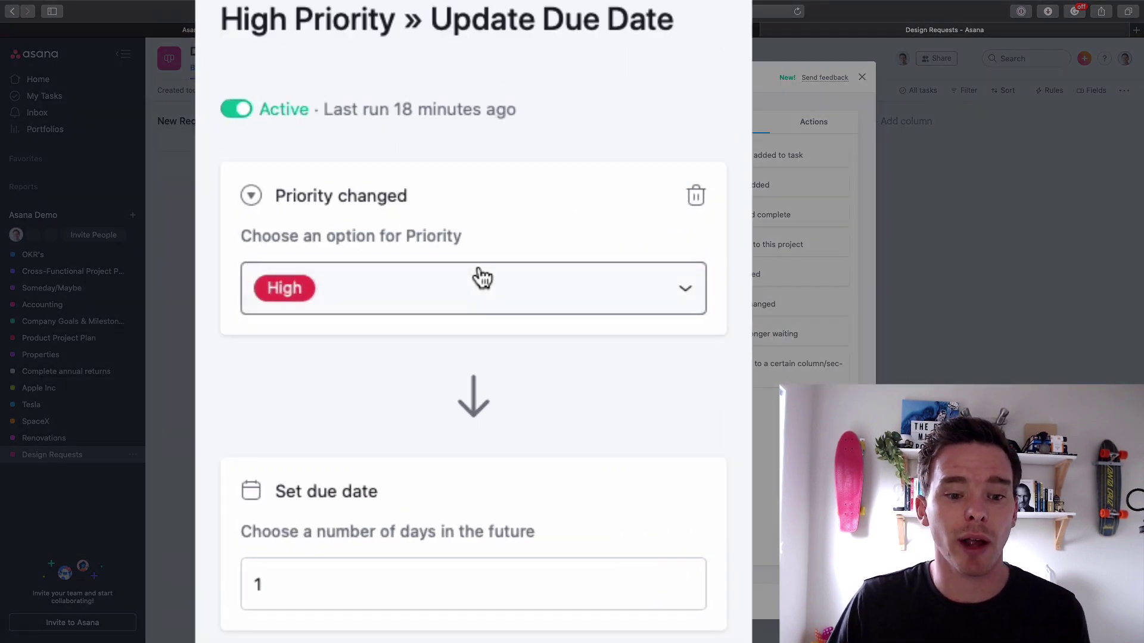
pyautogui.click(473, 328)
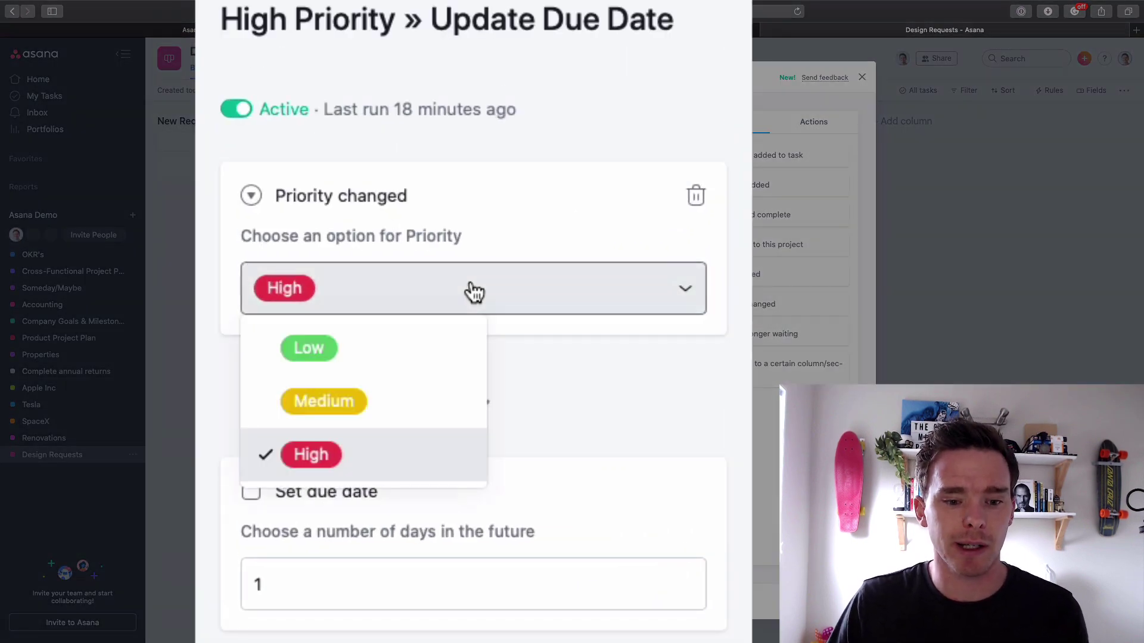
pyautogui.click(434, 443)
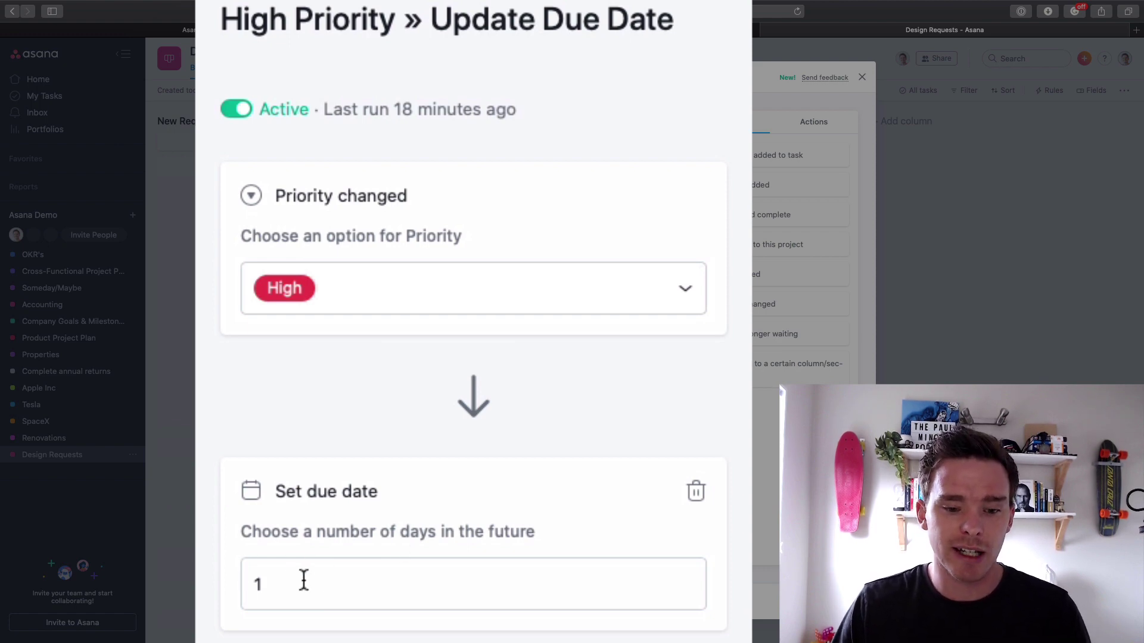
pyautogui.moveTo(316, 582); pyautogui.dragTo(207, 582)
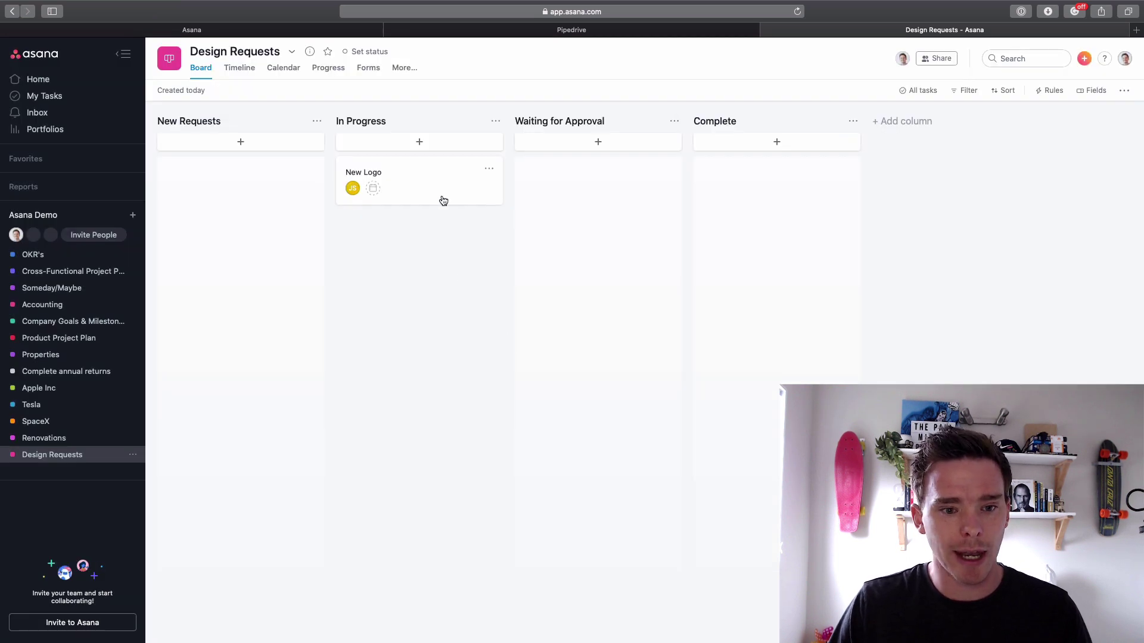
# Set New Logo's priority to High and check the rule set its due date to Tomorrow.
pyautogui.click(441, 197)
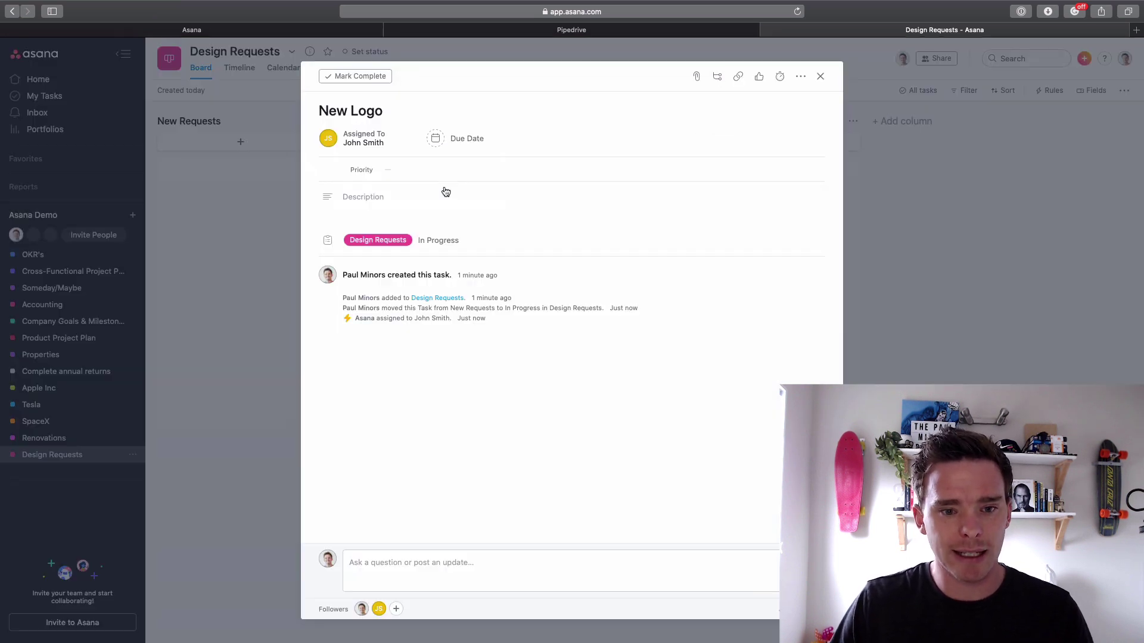
pyautogui.click(403, 171)
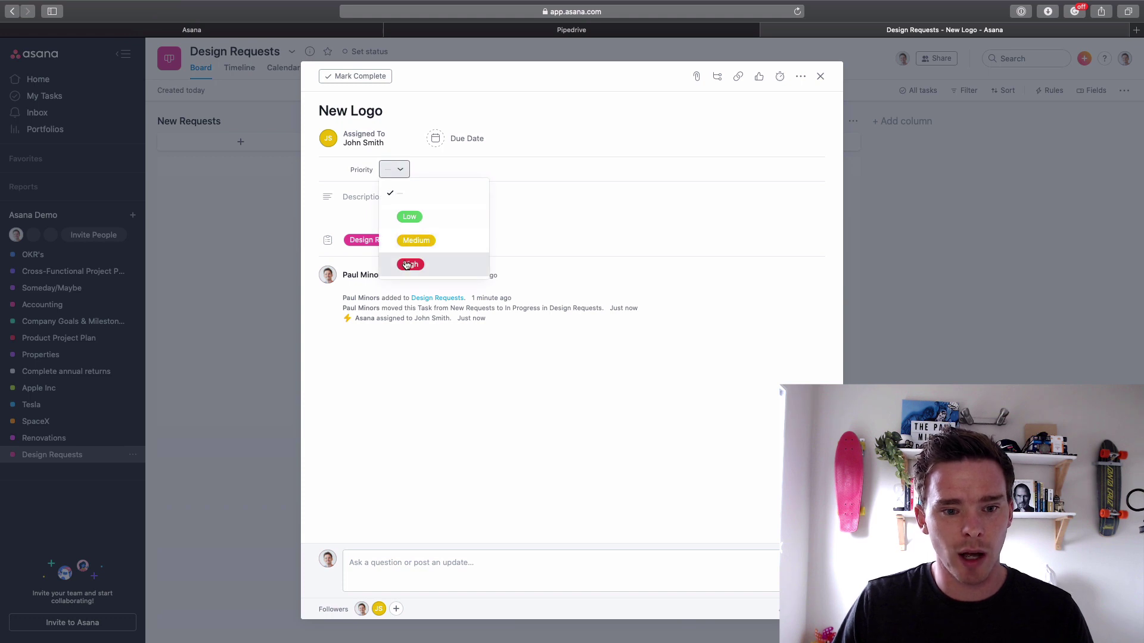
pyautogui.click(407, 265)
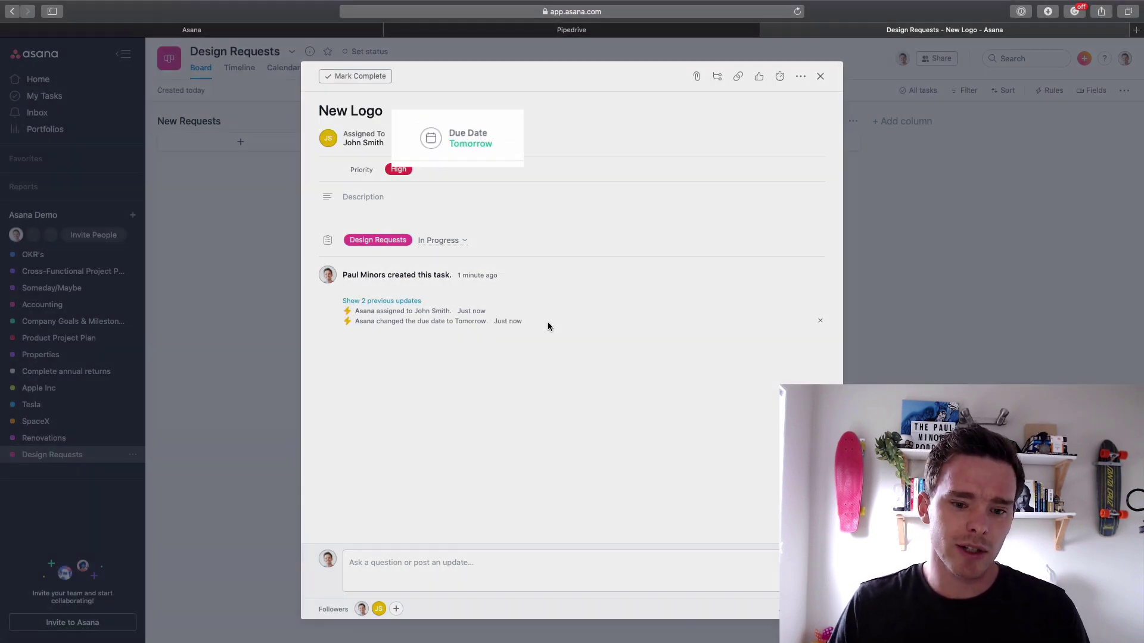
pyautogui.moveTo(548, 326); pyautogui.dragTo(336, 313)
pyautogui.click(396, 361)
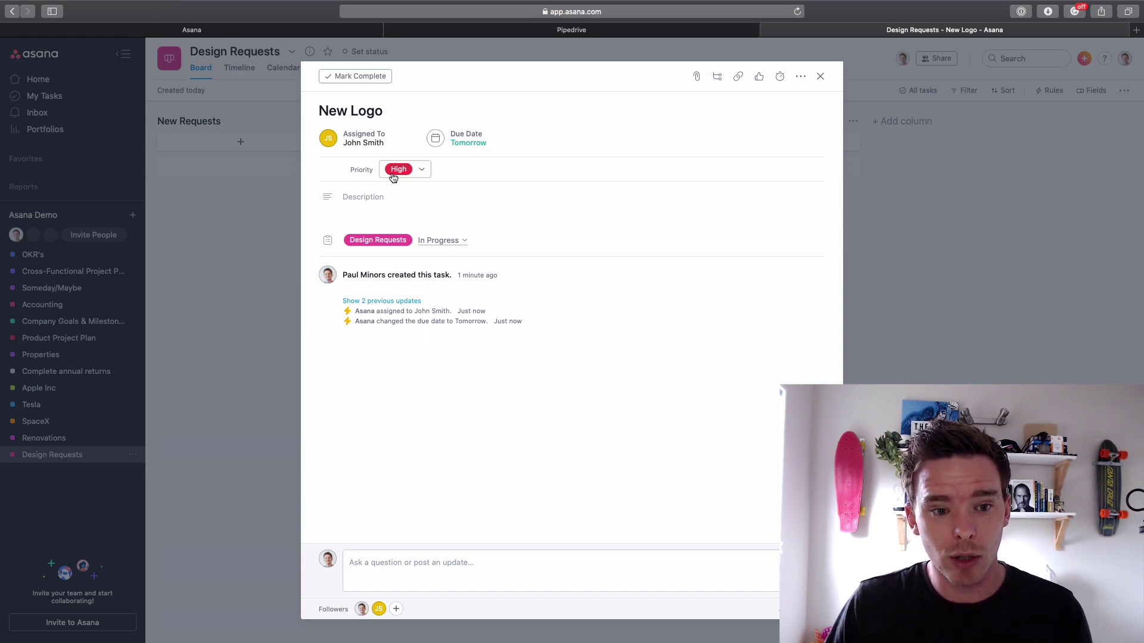
# Close New Logo and open the Attachment Added » Move to "Waiting" rule for editing.
pyautogui.click(859, 168)
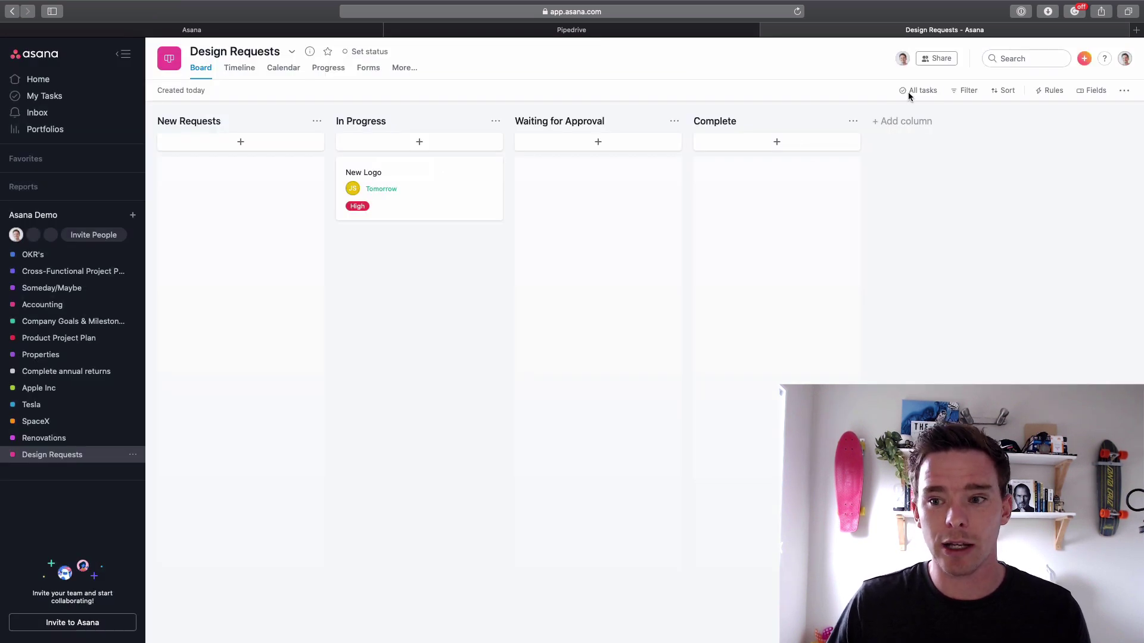
pyautogui.click(1049, 89)
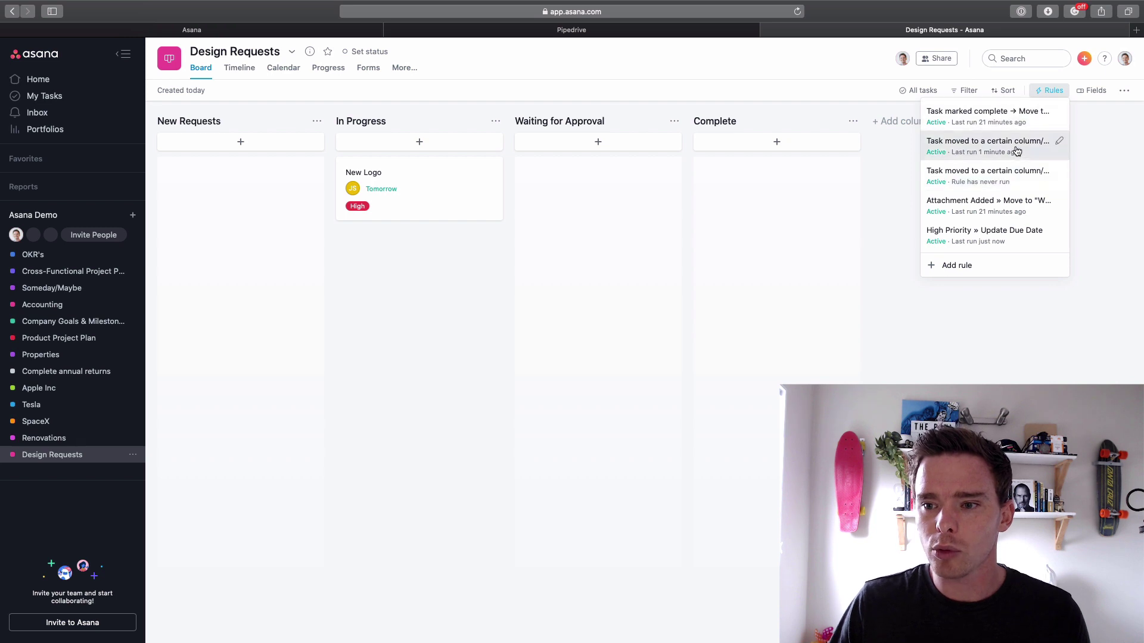
pyautogui.click(433, 247)
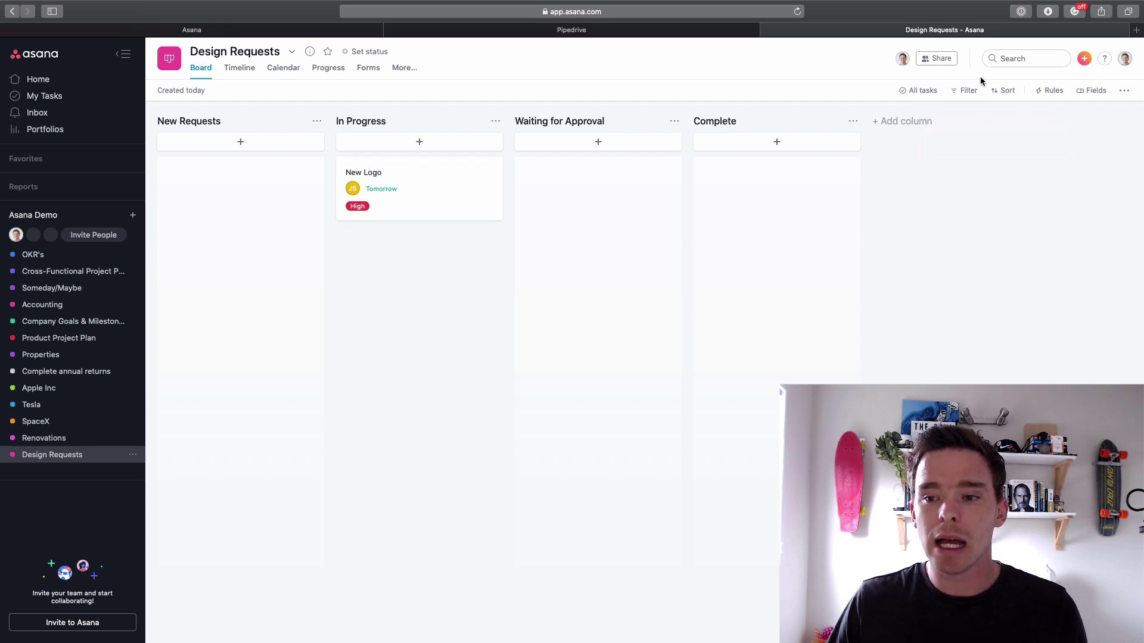
pyautogui.click(964, 89)
pyautogui.click(1049, 90)
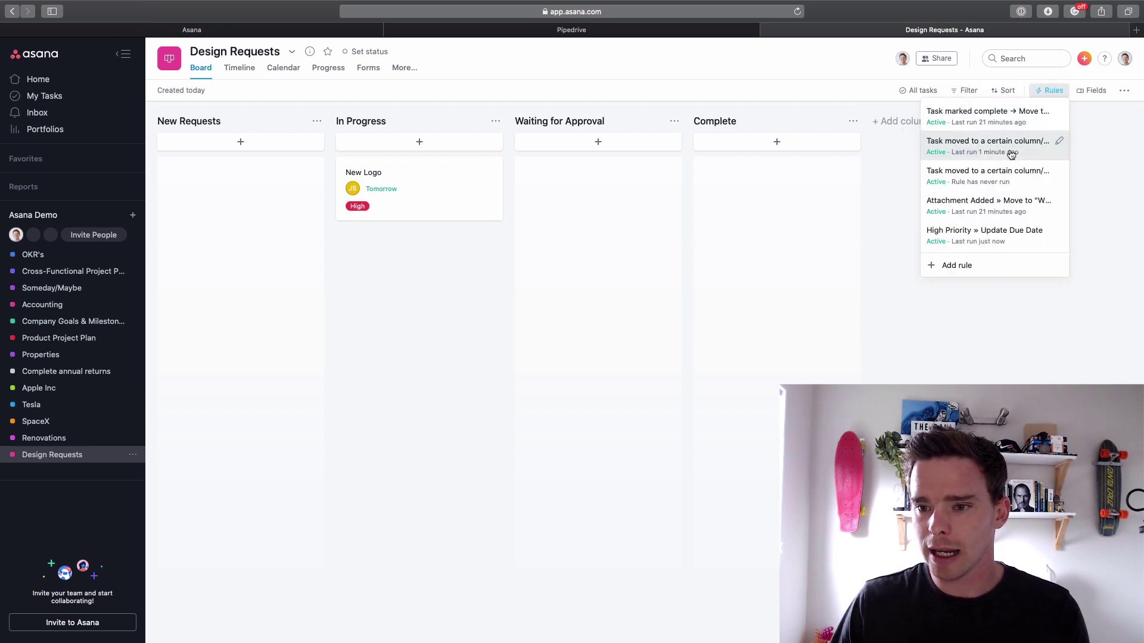
pyautogui.click(1057, 205)
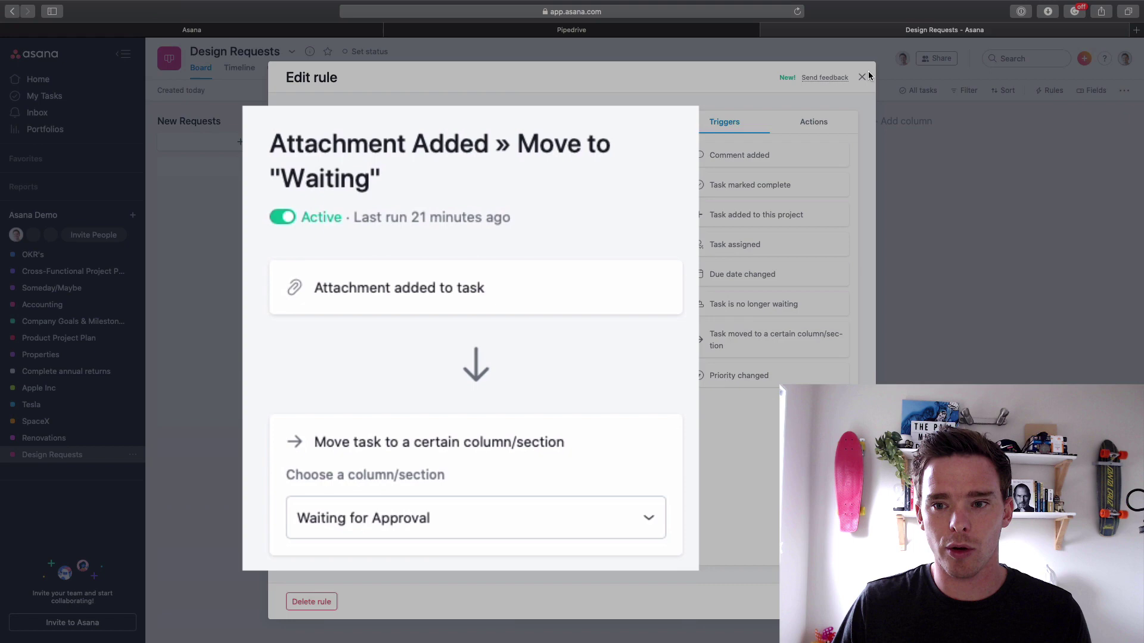
# Attach the small logo PNG from the computer to the New Logo task.
pyautogui.click(862, 76)
pyautogui.click(469, 193)
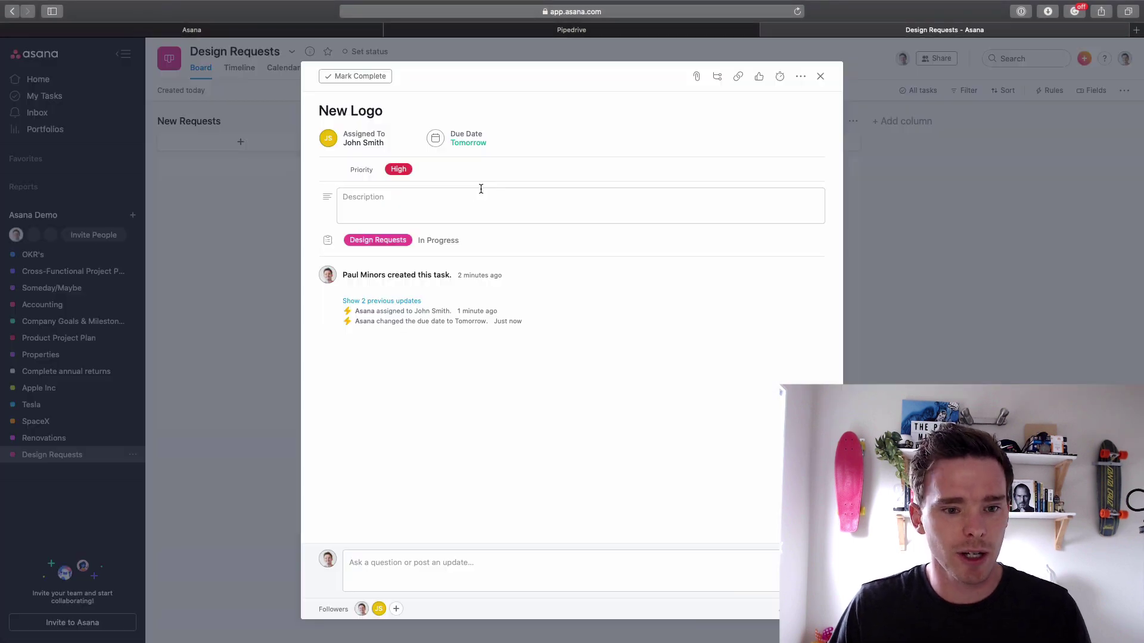
pyautogui.click(697, 77)
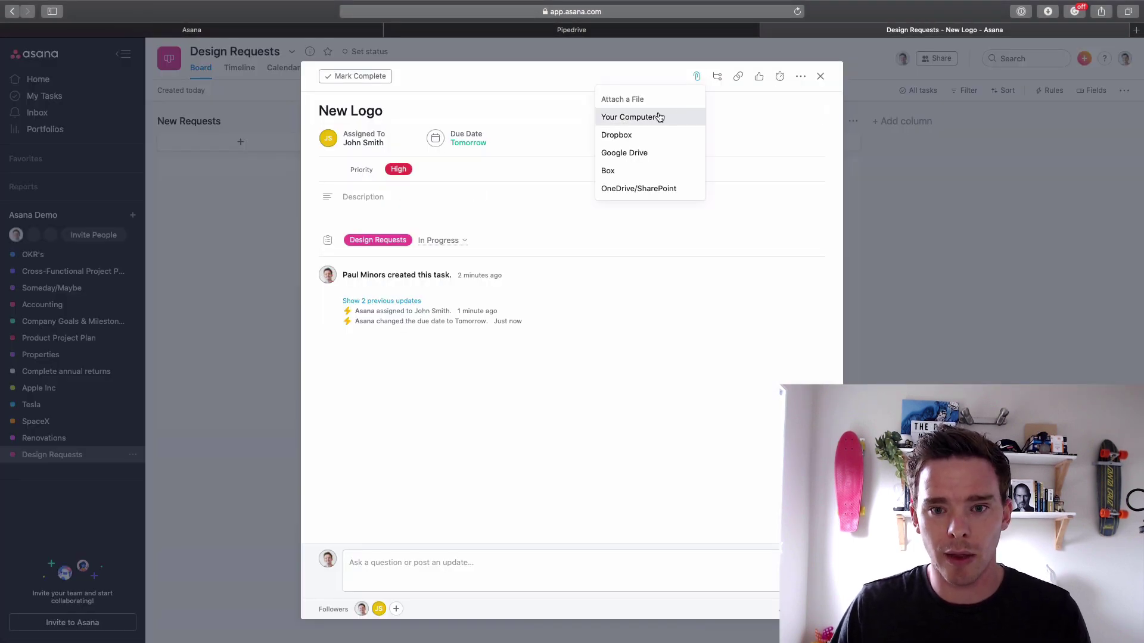
pyautogui.click(655, 118)
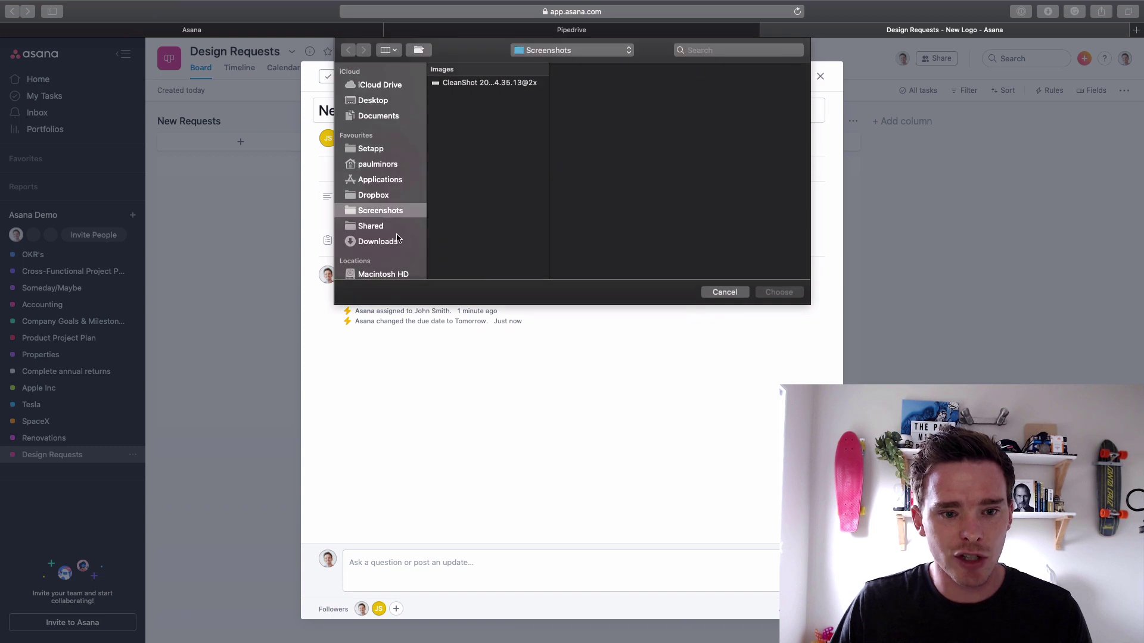
pyautogui.scroll(-5, 382, 178)
pyautogui.click(374, 213)
pyautogui.scroll(-4, 458, 220)
pyautogui.click(481, 220)
pyautogui.click(770, 295)
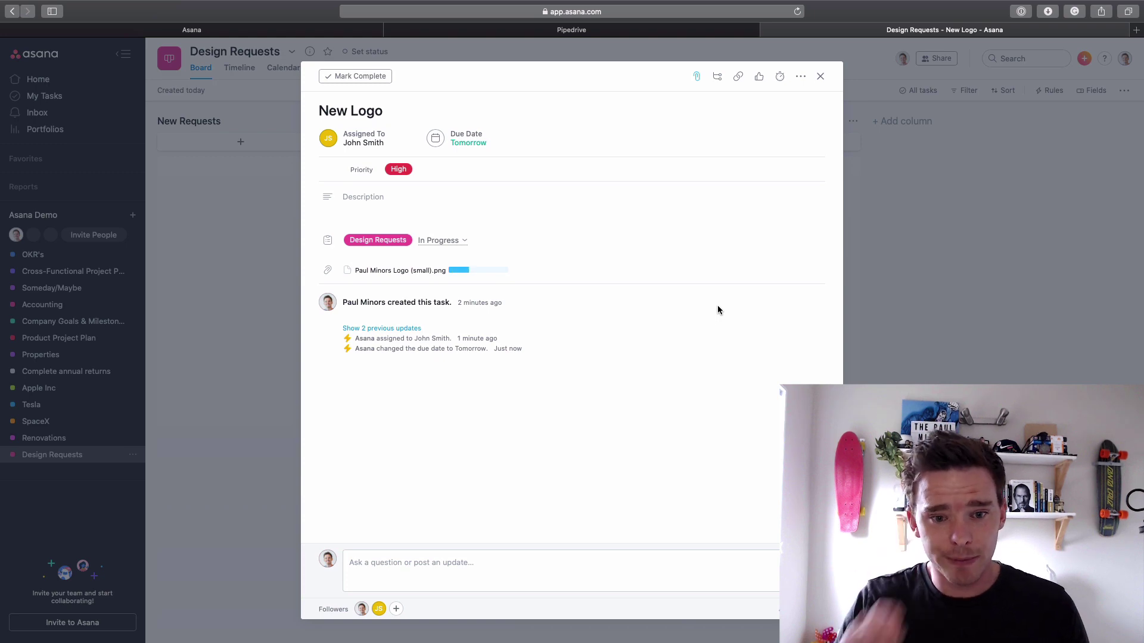
pyautogui.click(899, 255)
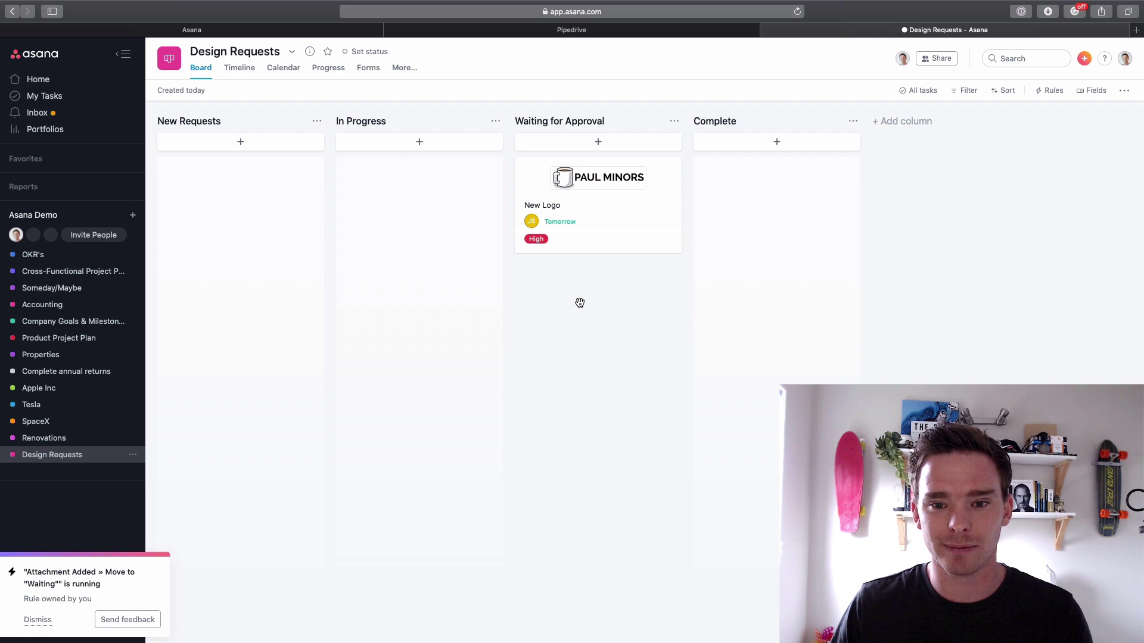
# Reopen New Logo and mark it complete.
pyautogui.click(621, 225)
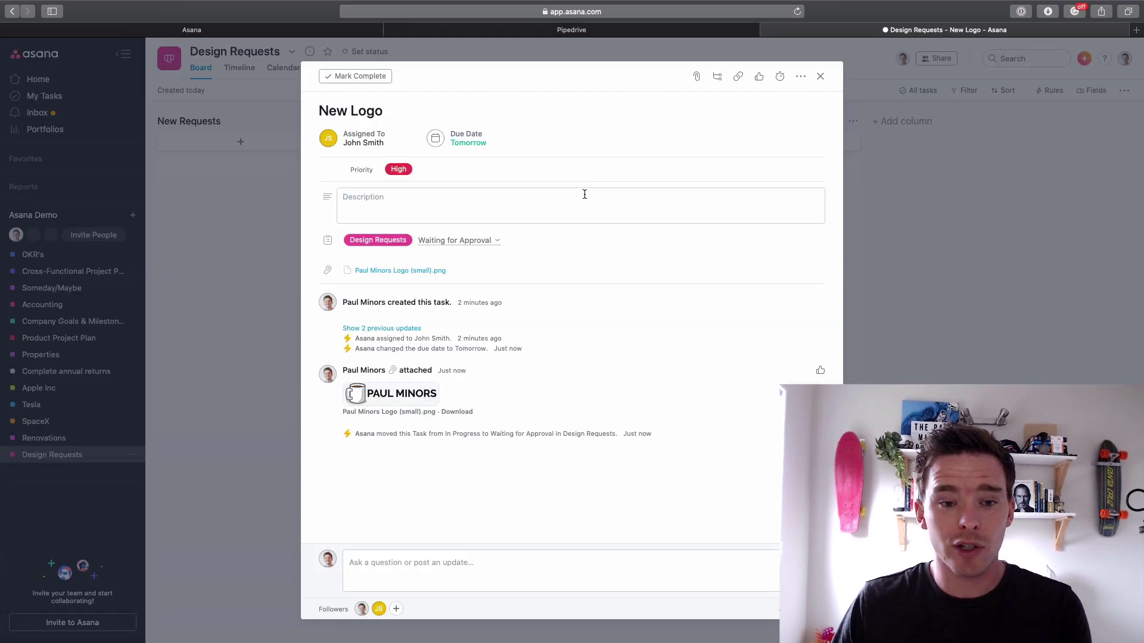
pyautogui.click(342, 76)
pyautogui.click(253, 280)
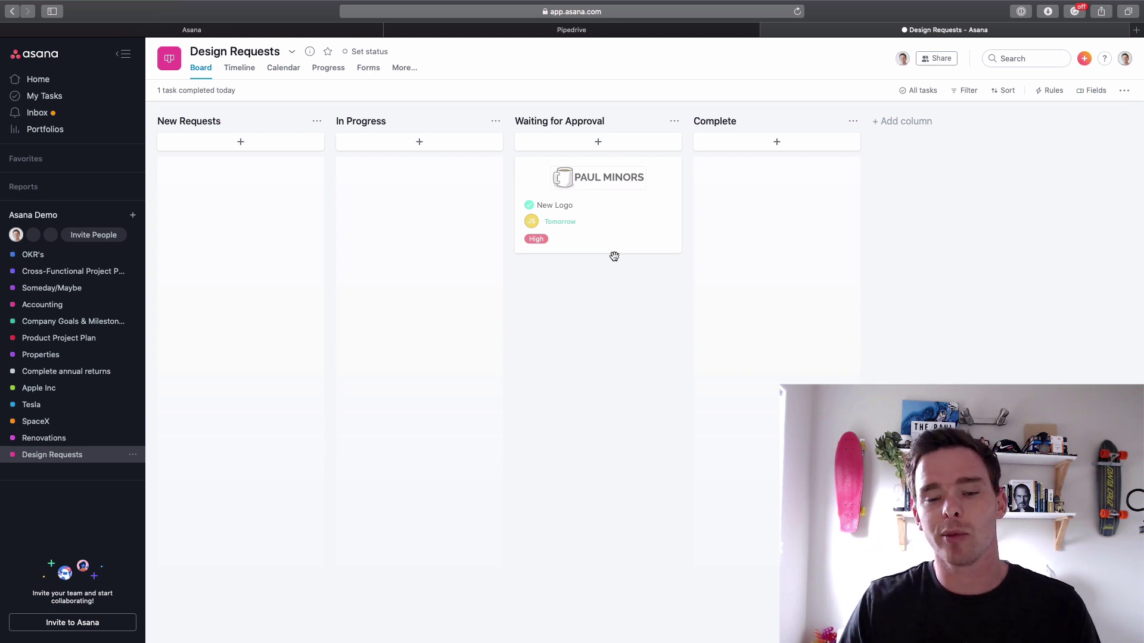